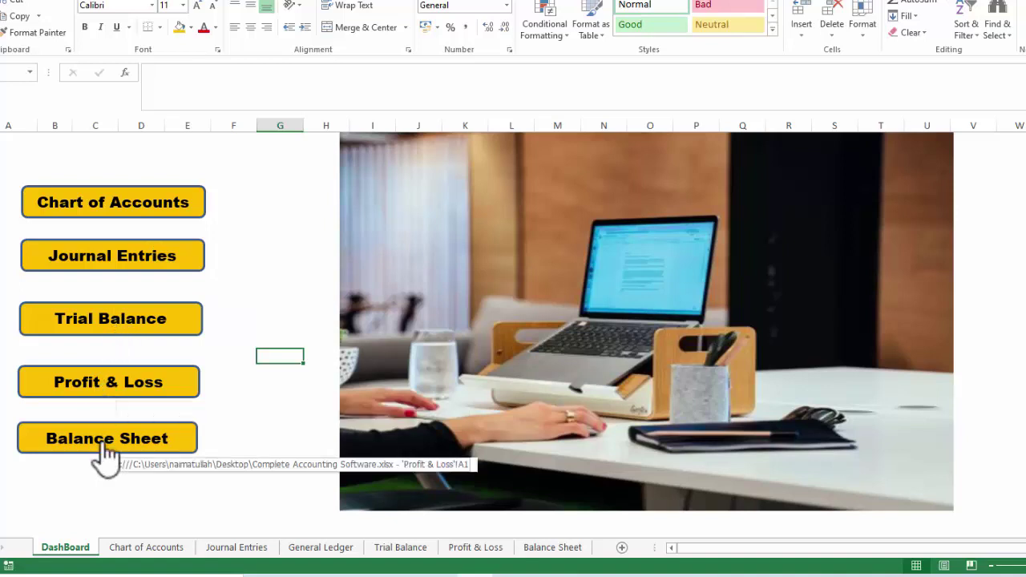
Step: Open the Chart of Accounts, Journal Entries, Profit & Loss and Balance Sheet from Dashboard buttons, returning each time
click(133, 200)
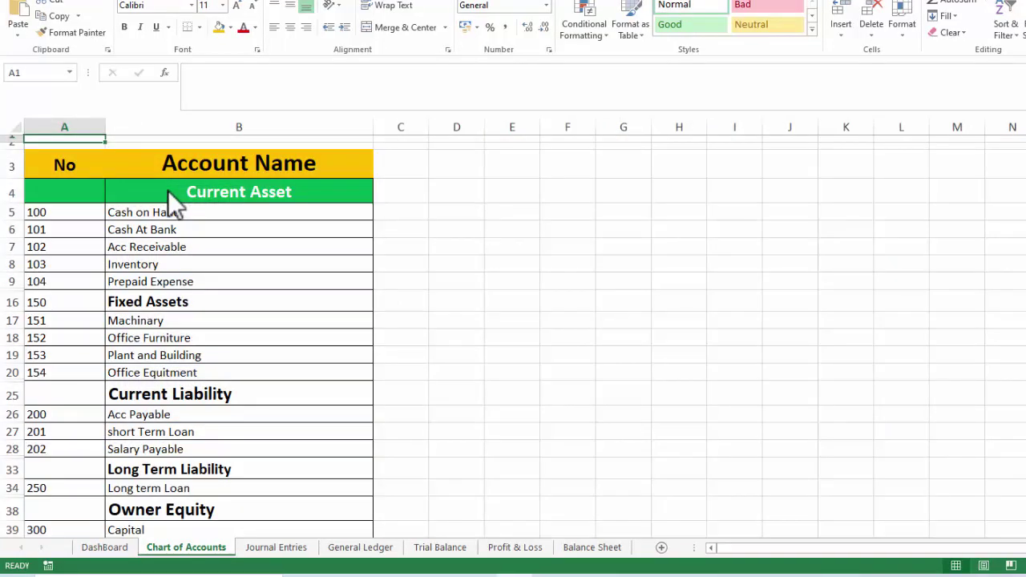
click(113, 544)
click(185, 265)
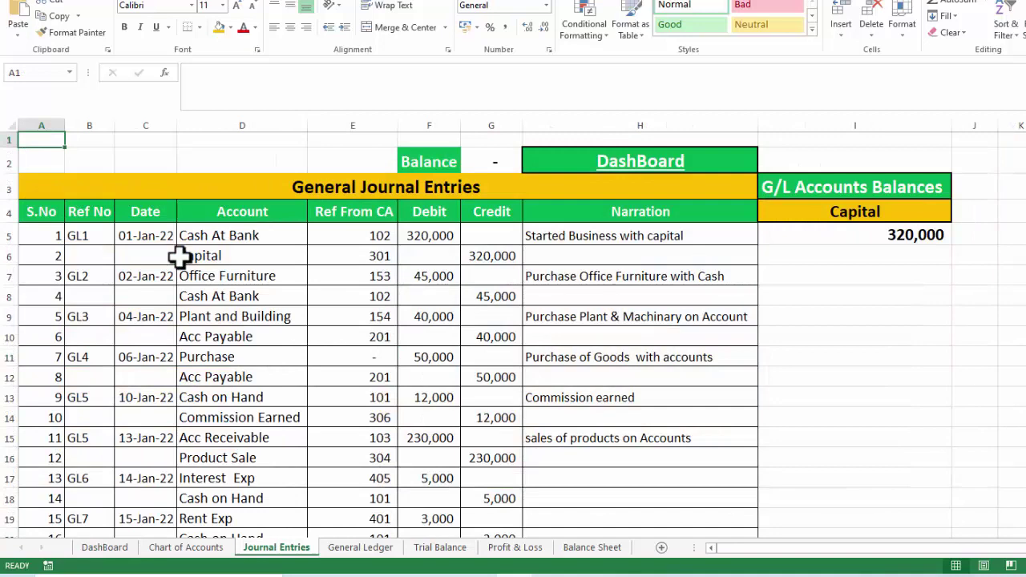
click(117, 548)
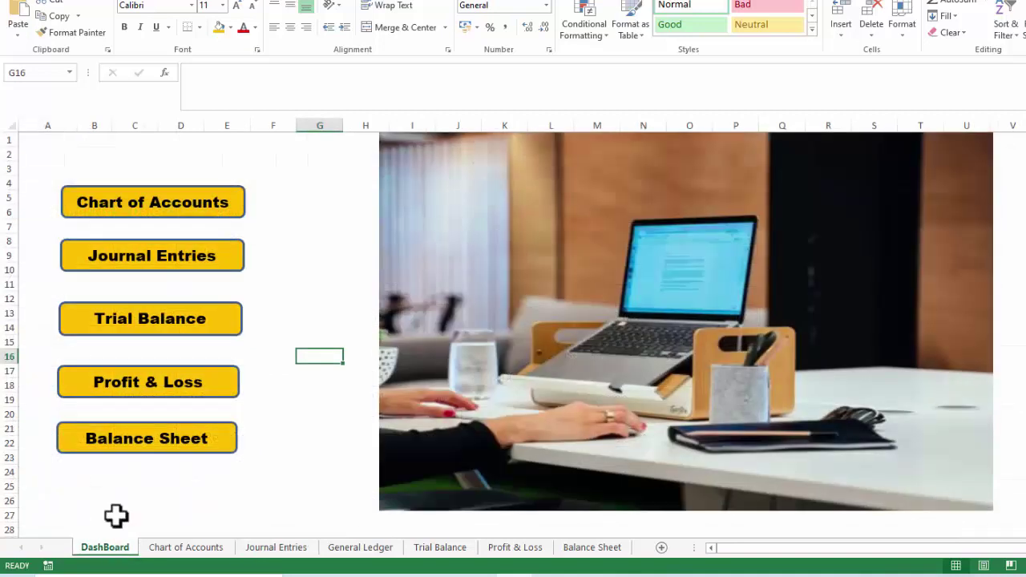
click(178, 390)
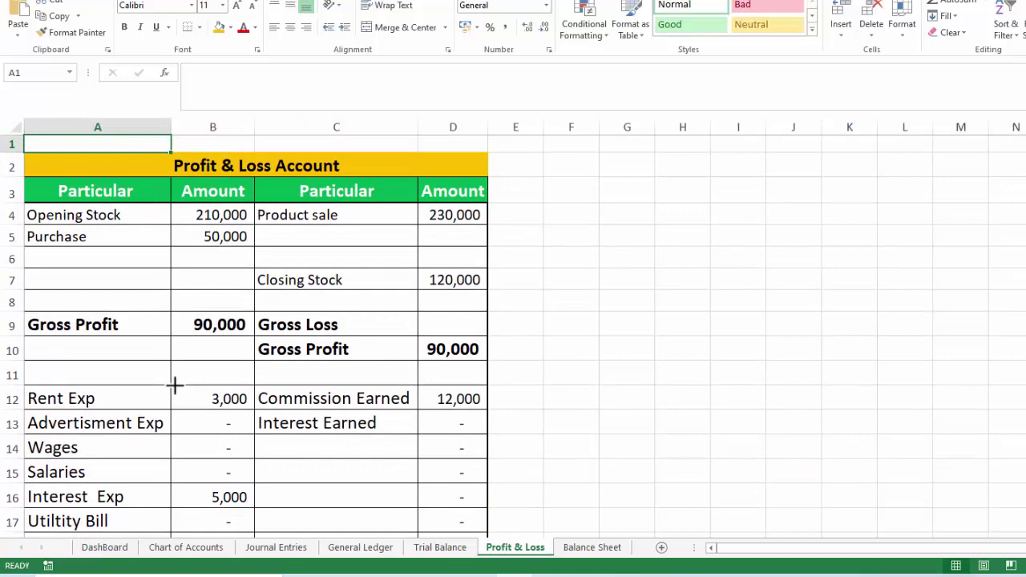
click(108, 548)
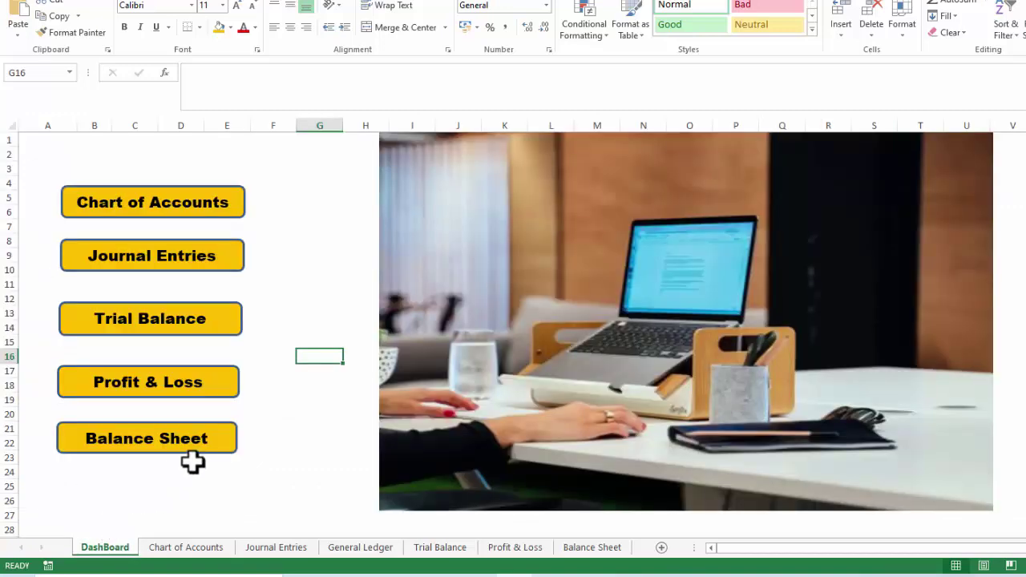
click(169, 445)
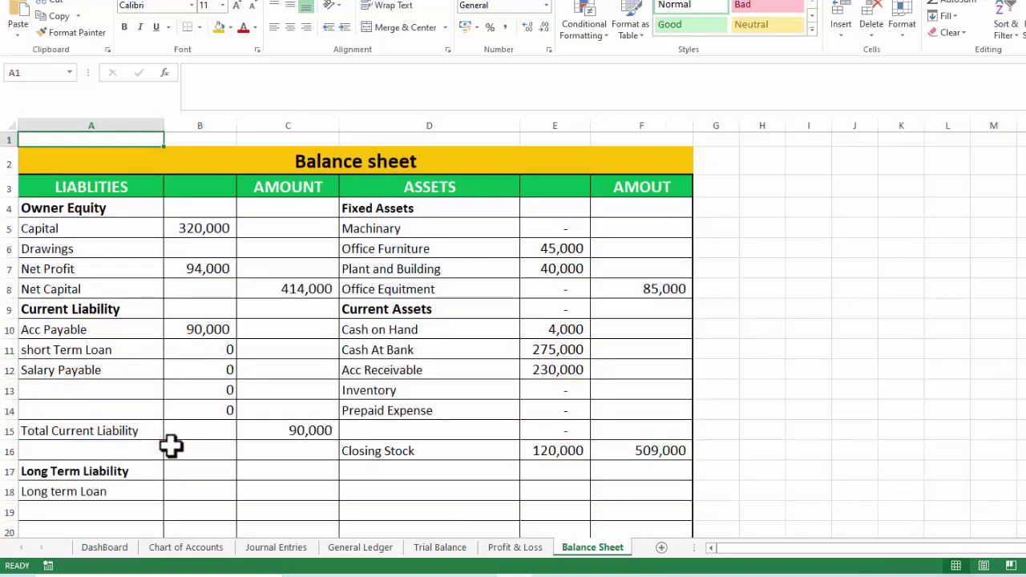
click(108, 548)
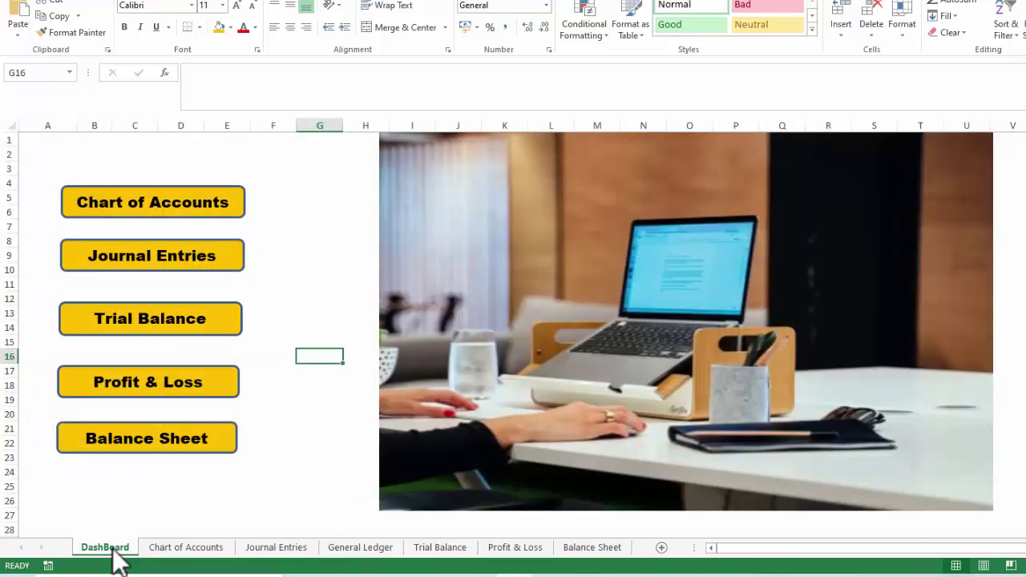
Step: Open the Journal Entries sheet from the Dashboard and scroll through its postings
click(198, 258)
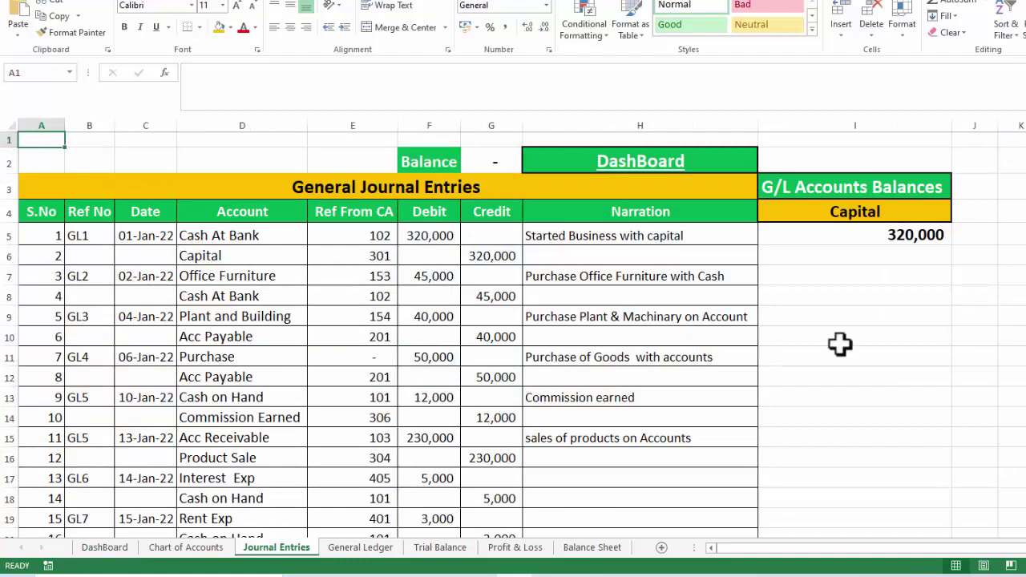
scroll(513, 337, down, 5)
scroll(513, 336, down, 2)
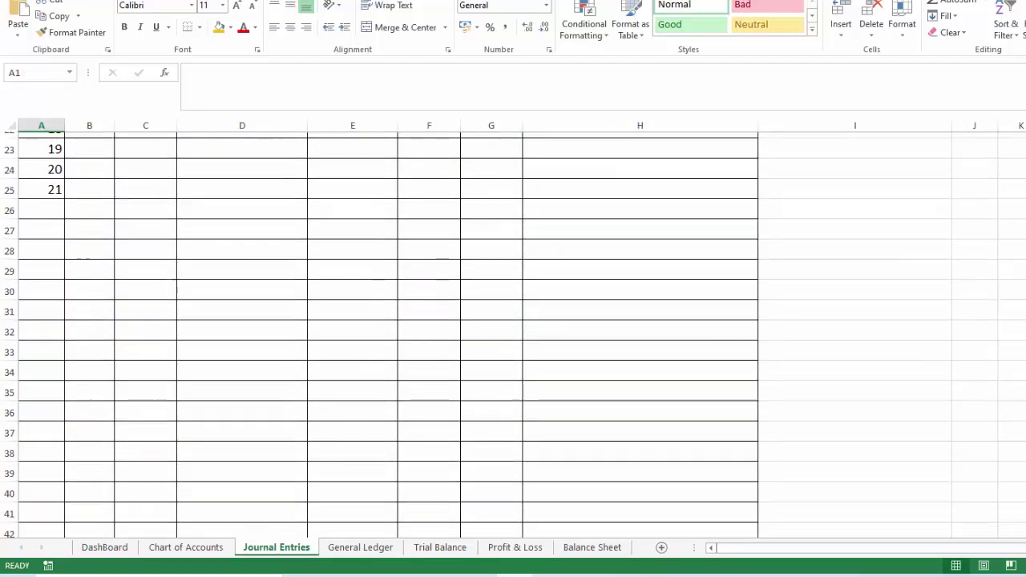
scroll(513, 337, up, 2)
scroll(513, 336, up, 1)
scroll(641, 366, up, 1)
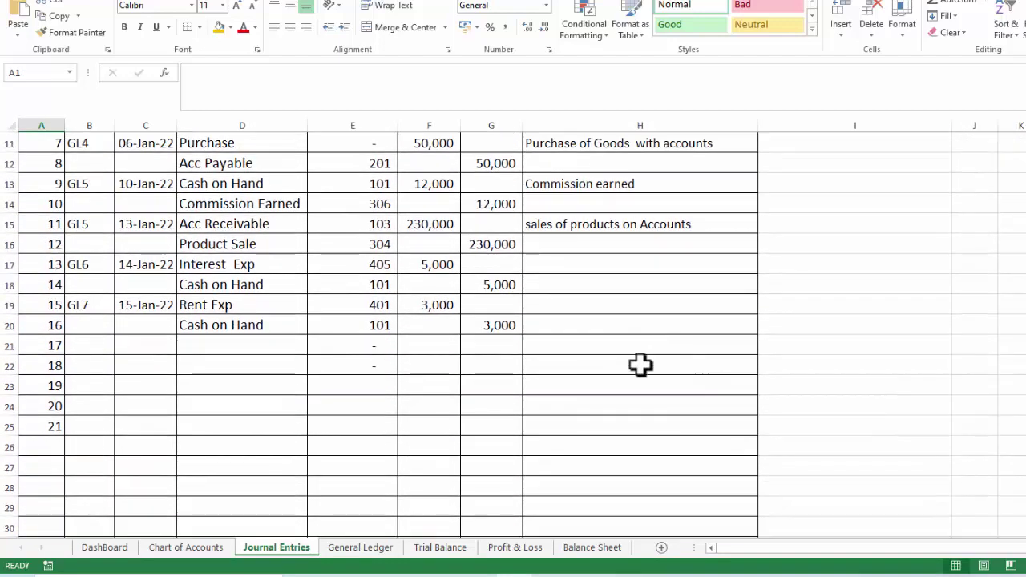
Step: Step through the Trial Balance, Profit & Loss and Balance Sheet tabs
click(438, 551)
click(502, 402)
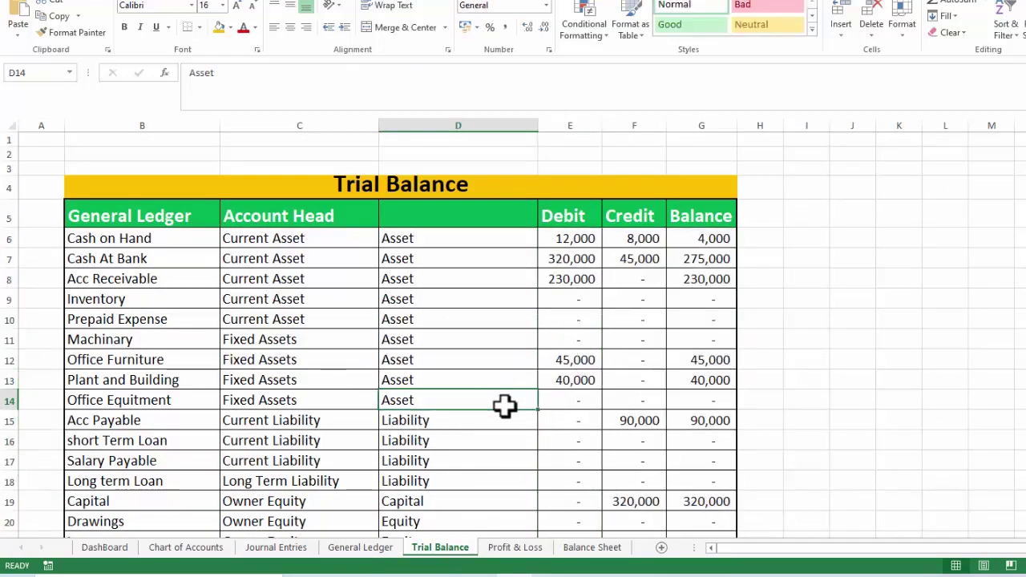
click(510, 551)
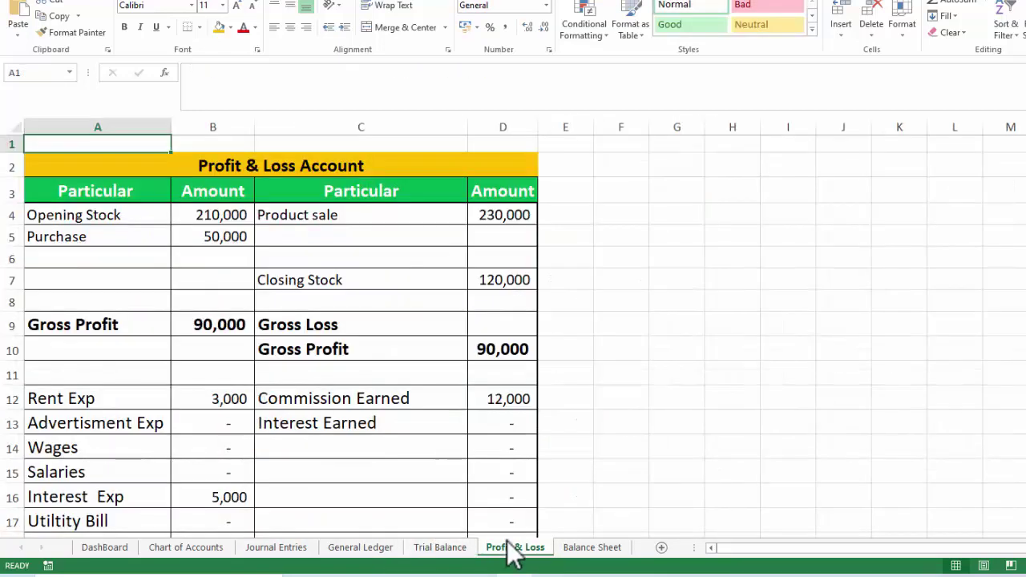
click(601, 550)
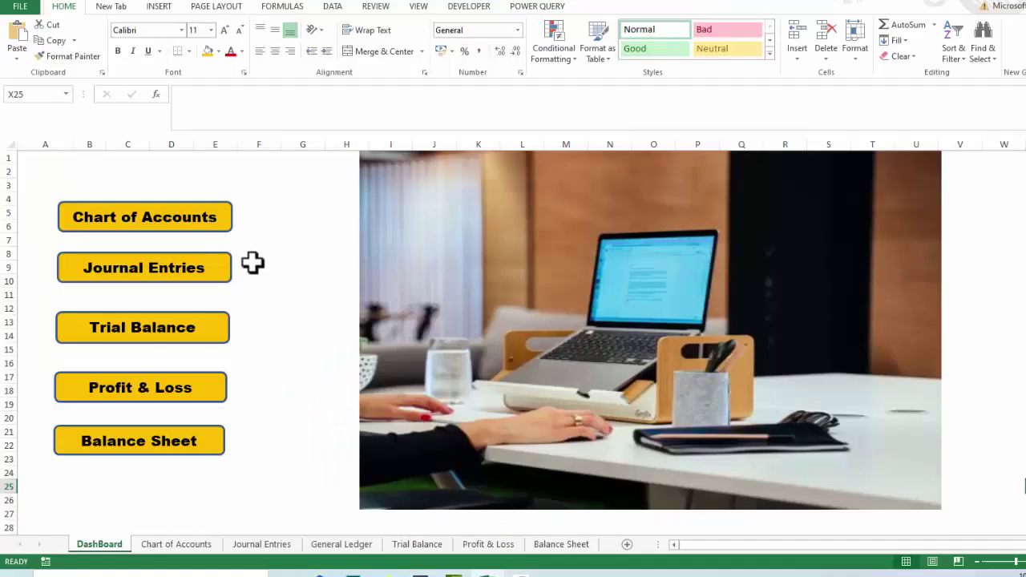
Step: Scroll the Chart of Accounts down to the expense codes ending at 407 Insurance Exp, then go back to DashBoard
click(176, 228)
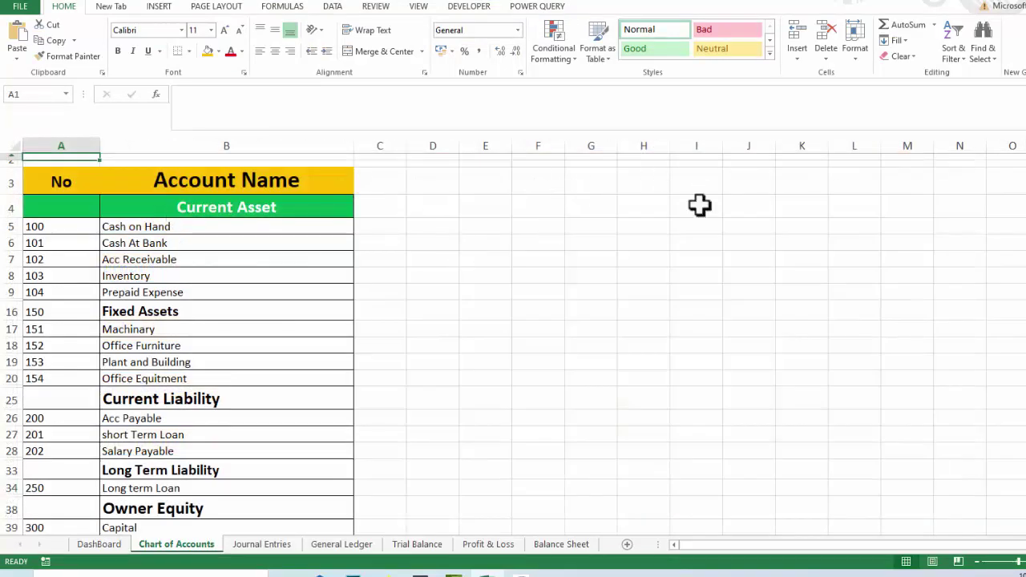
scroll(513, 345, down, 3)
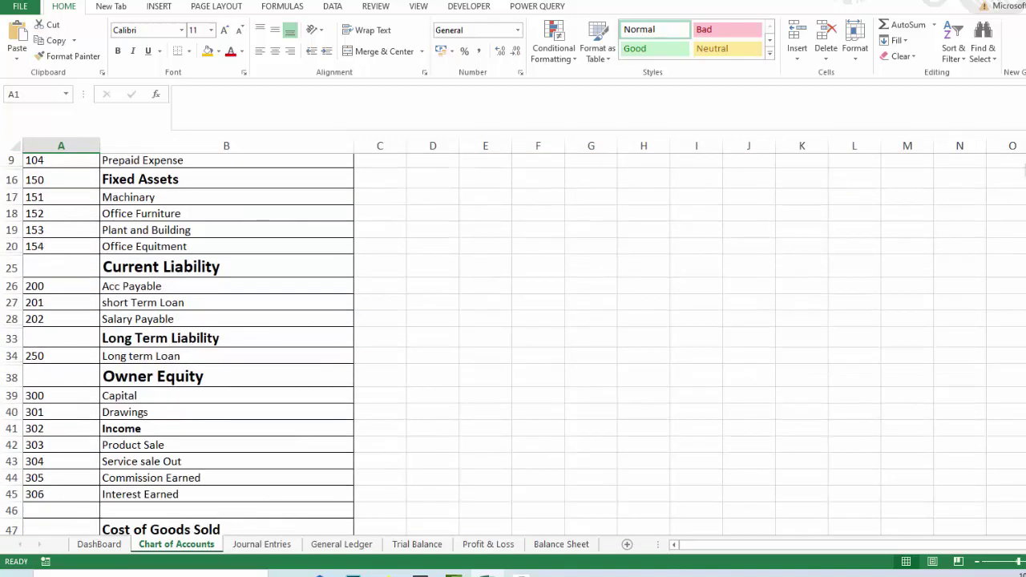
scroll(513, 345, up, 3)
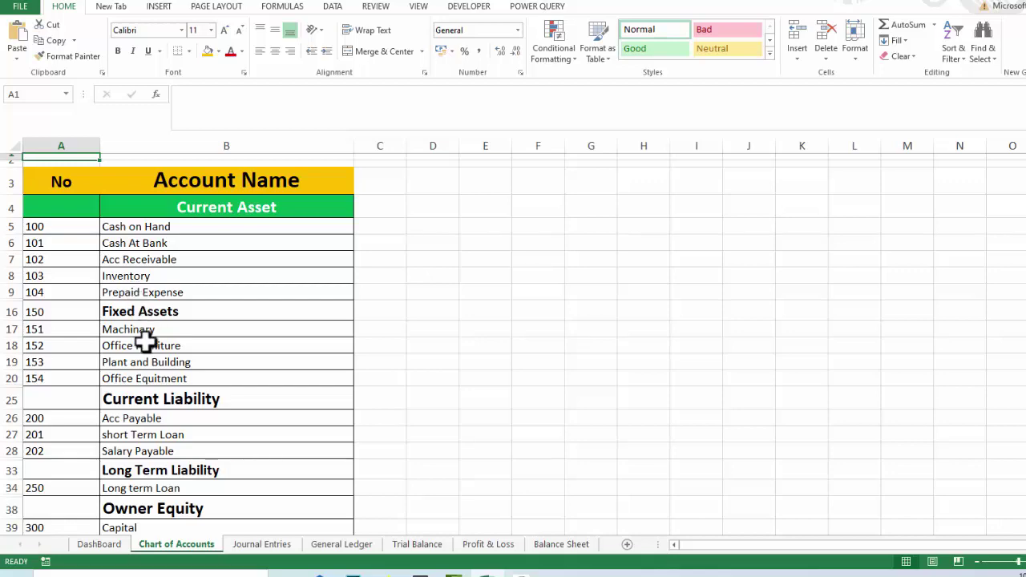
scroll(863, 291, down, 3)
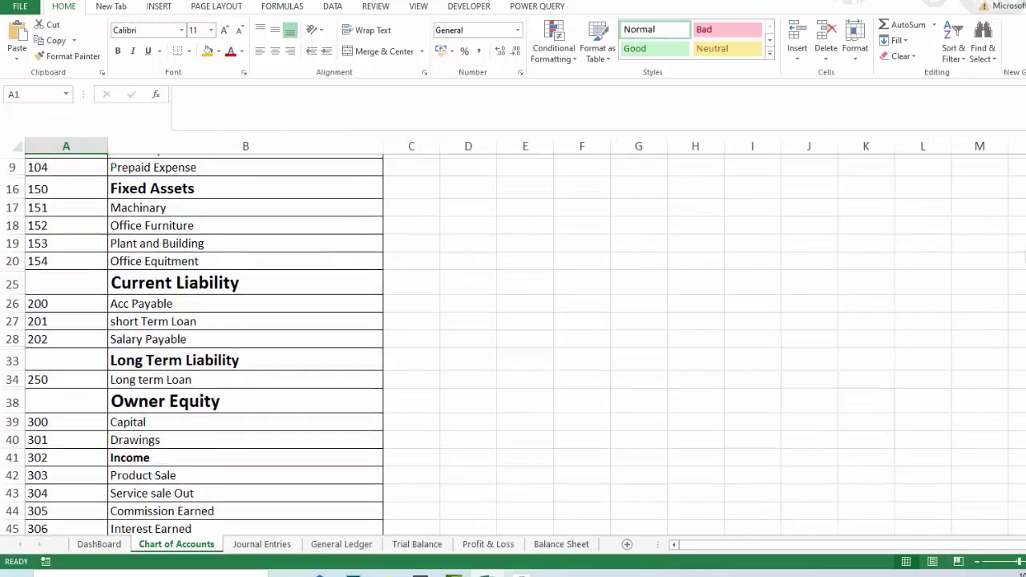
scroll(863, 291, down, 3)
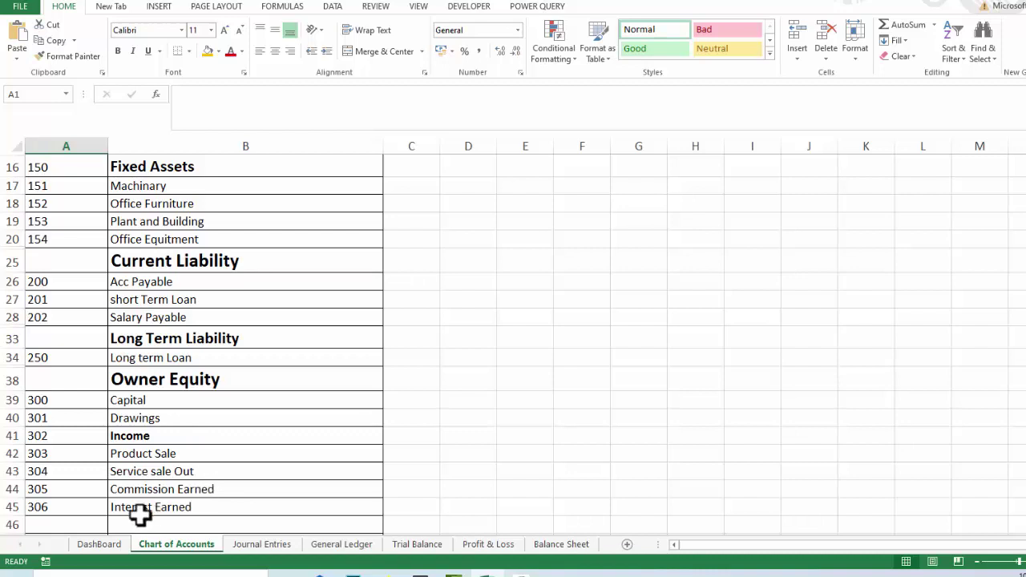
scroll(513, 336, down, 2)
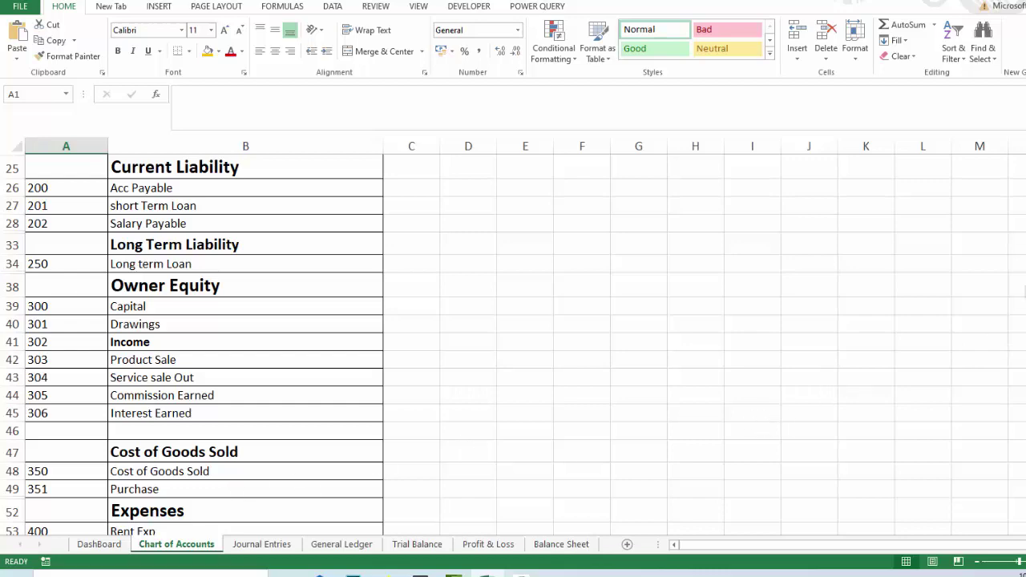
scroll(513, 345, down, 2)
scroll(513, 345, down, 2)
scroll(512, 345, down, 2)
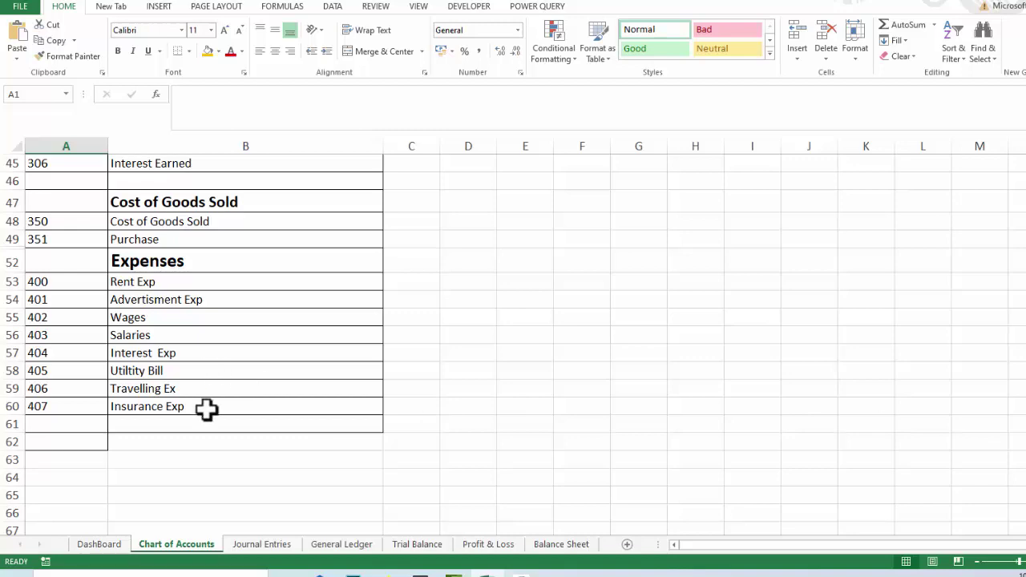
key(ctrl+Page_Up)
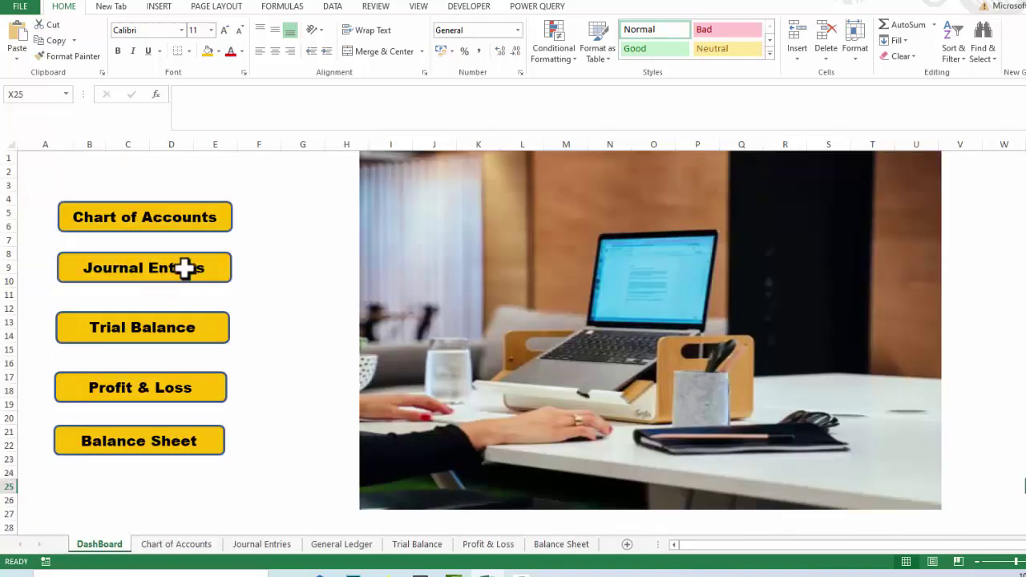
Step: Check the account-number formula in A5 of the Chart of Accounts, then return to the Dashboard
click(183, 267)
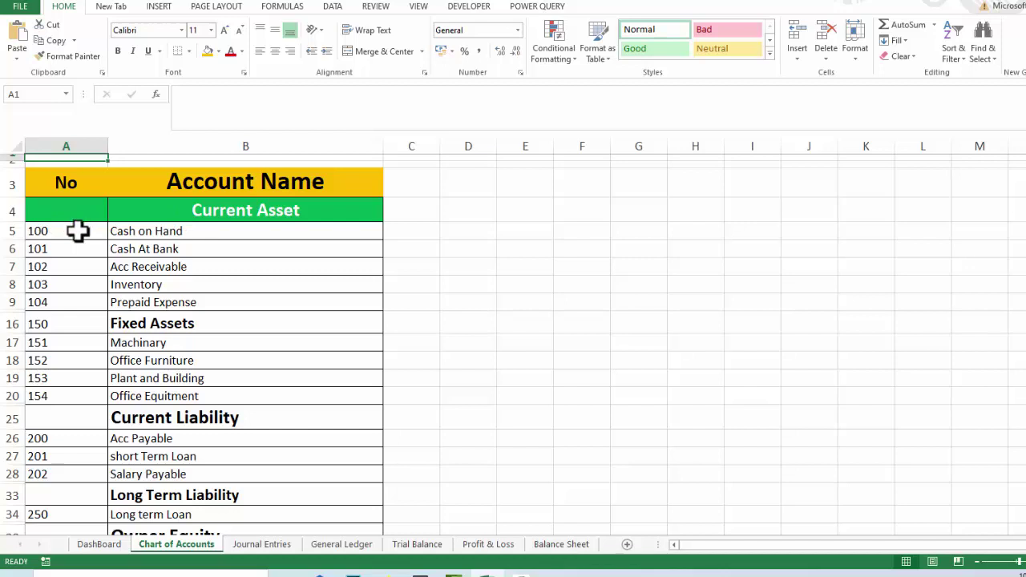
click(78, 231)
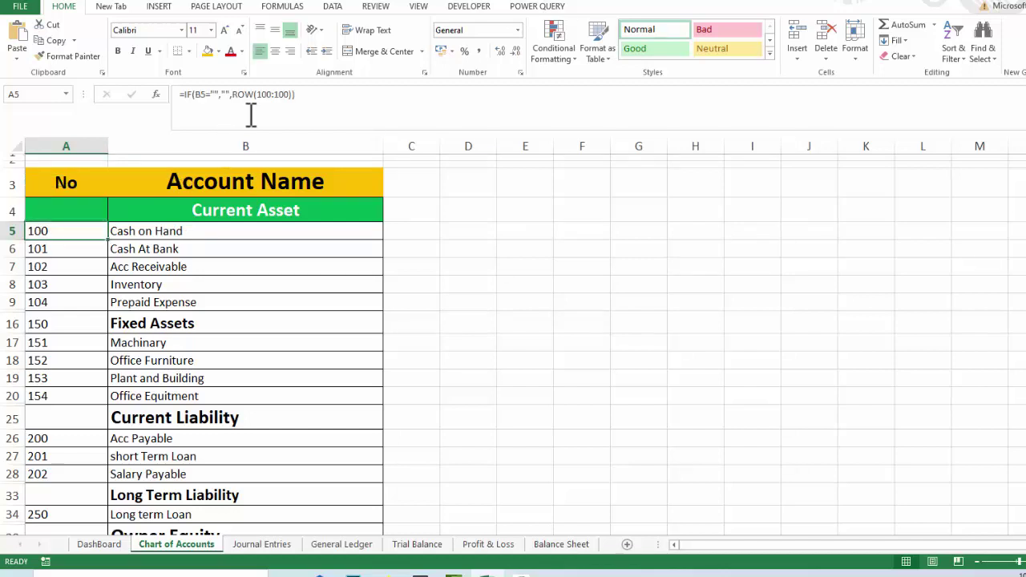
click(104, 542)
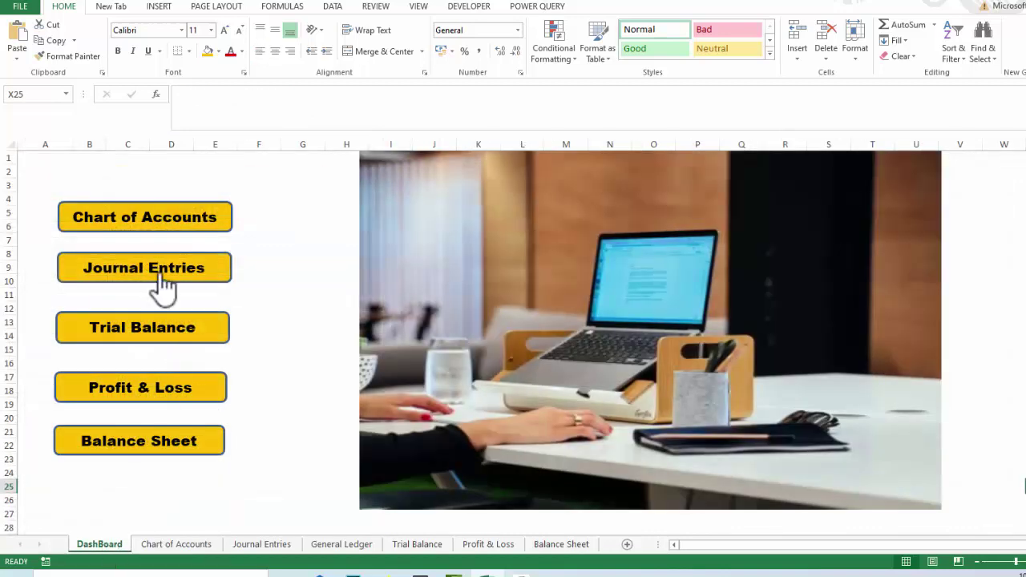
Step: On Journal Entries, inspect the E5 lookup formula and browse D5's account list, keeping Cash At Bank
click(161, 276)
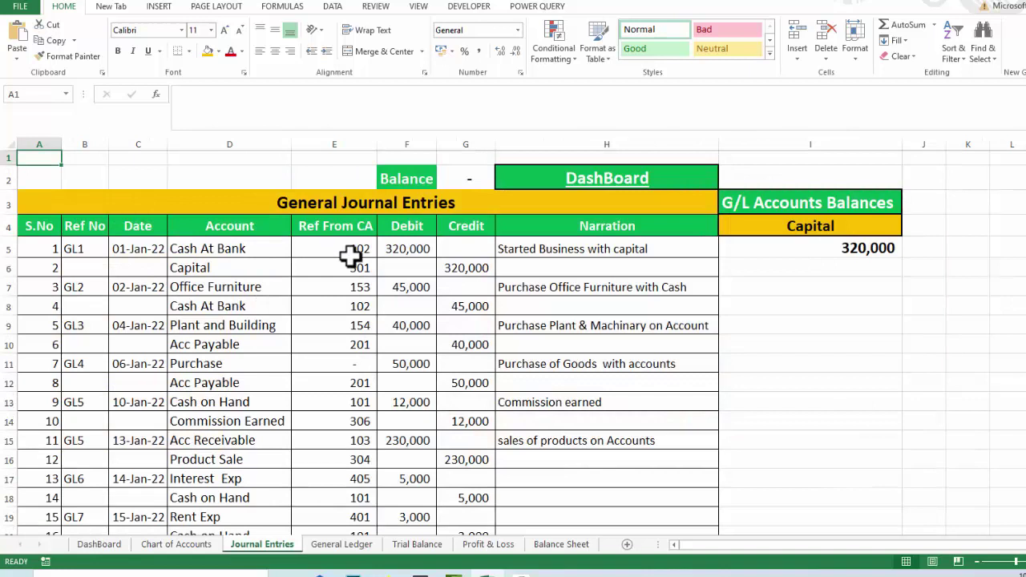
click(347, 253)
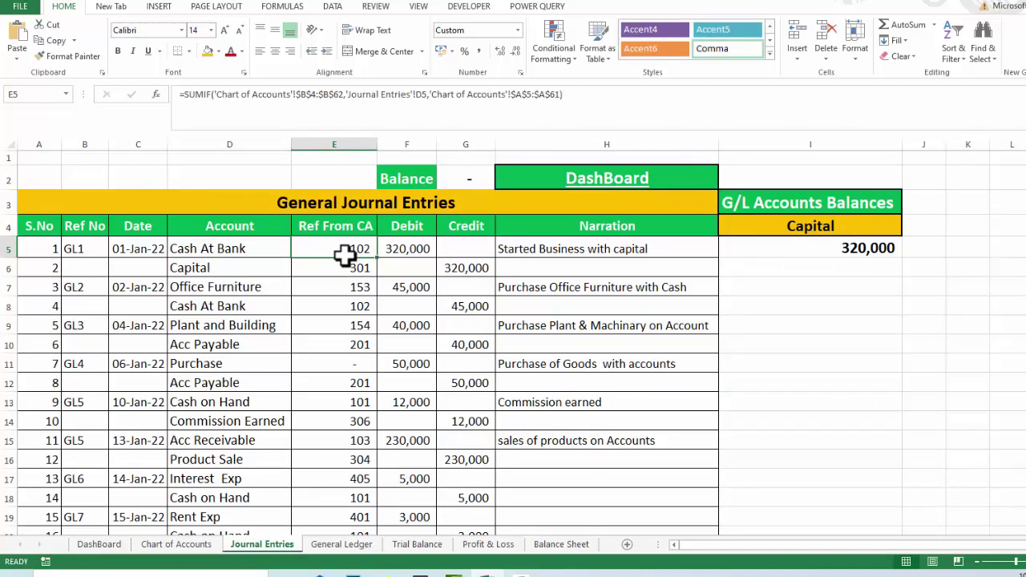
click(285, 253)
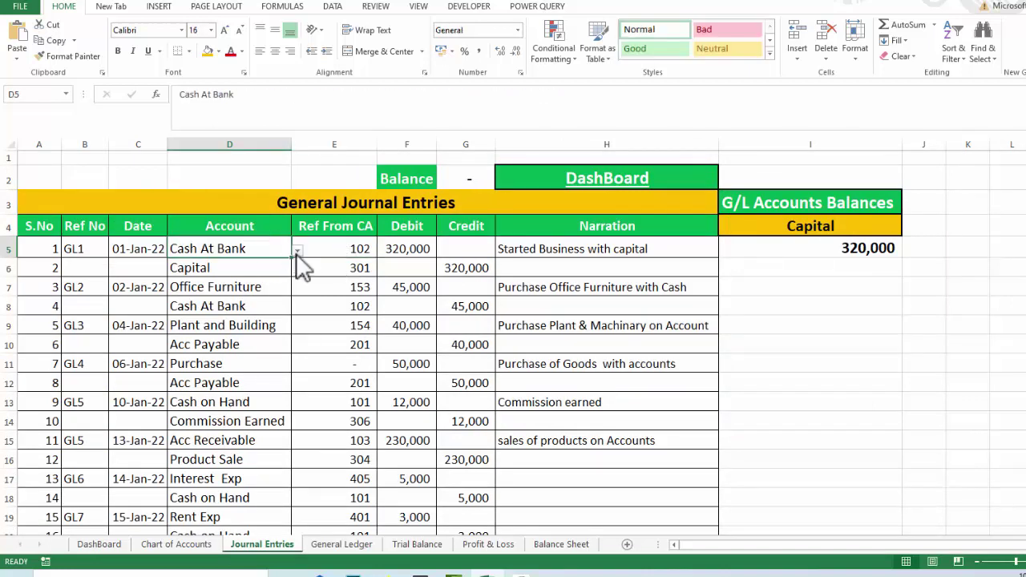
click(296, 252)
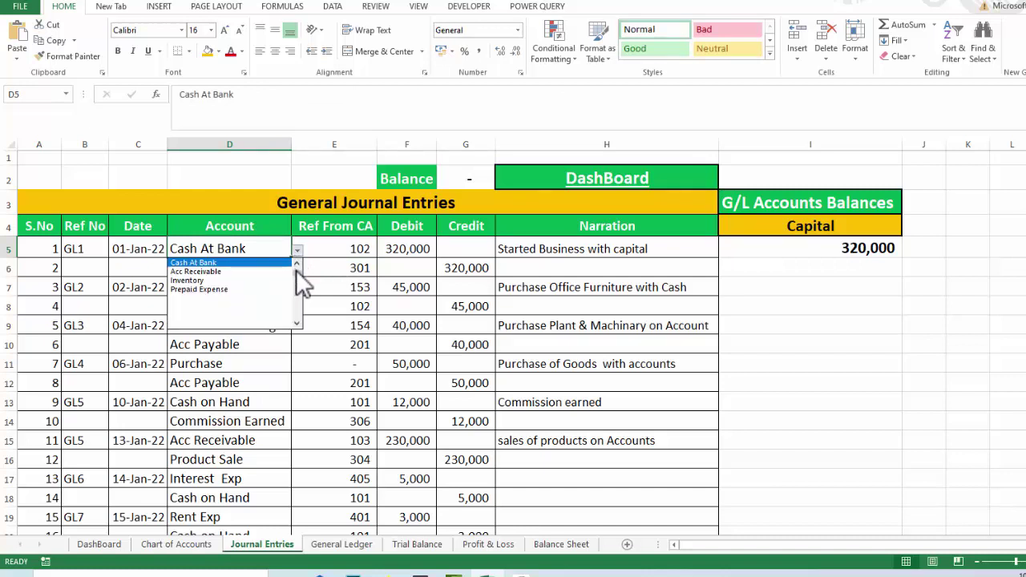
click(296, 323)
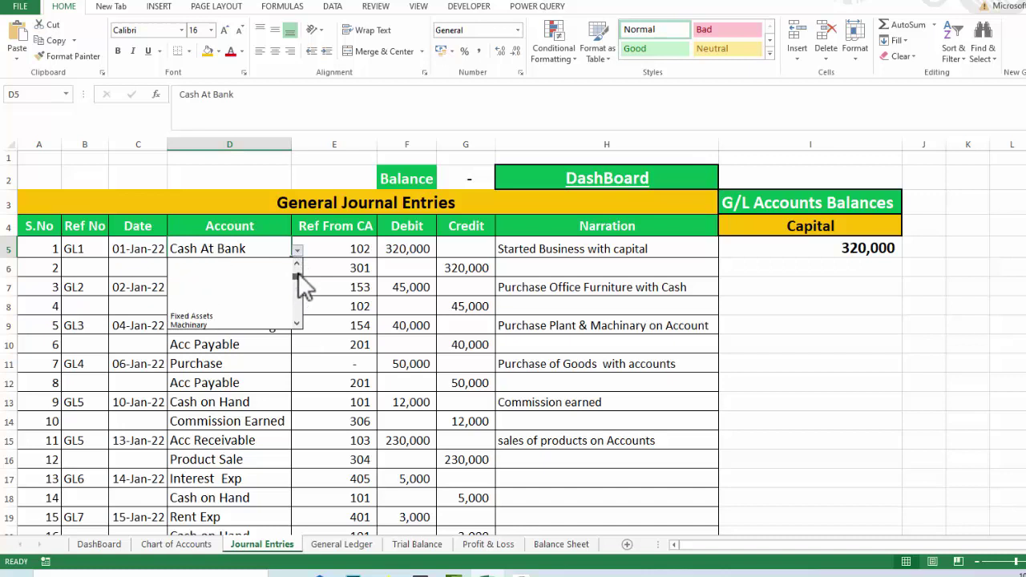
click(296, 252)
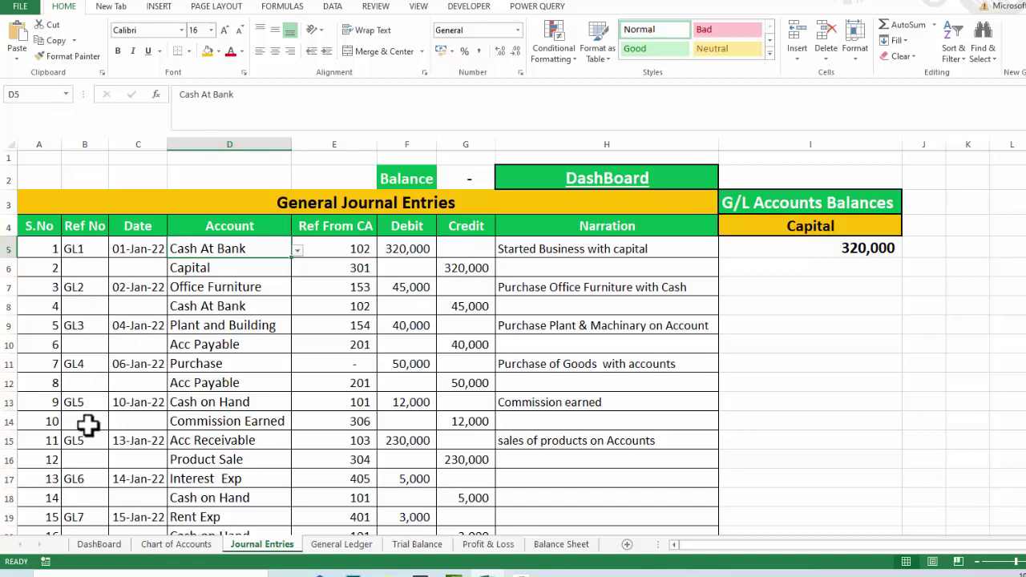
Step: Inspect the Cash on Hand balance formula on Trial Balance, then scroll the Profit & Loss showing 94,000 Net Profit
click(402, 547)
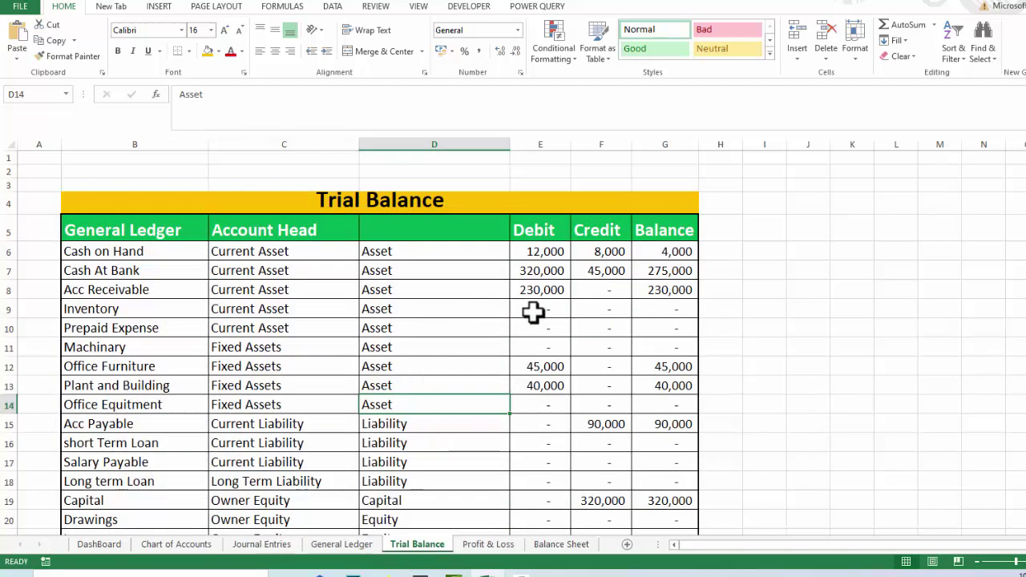
click(657, 251)
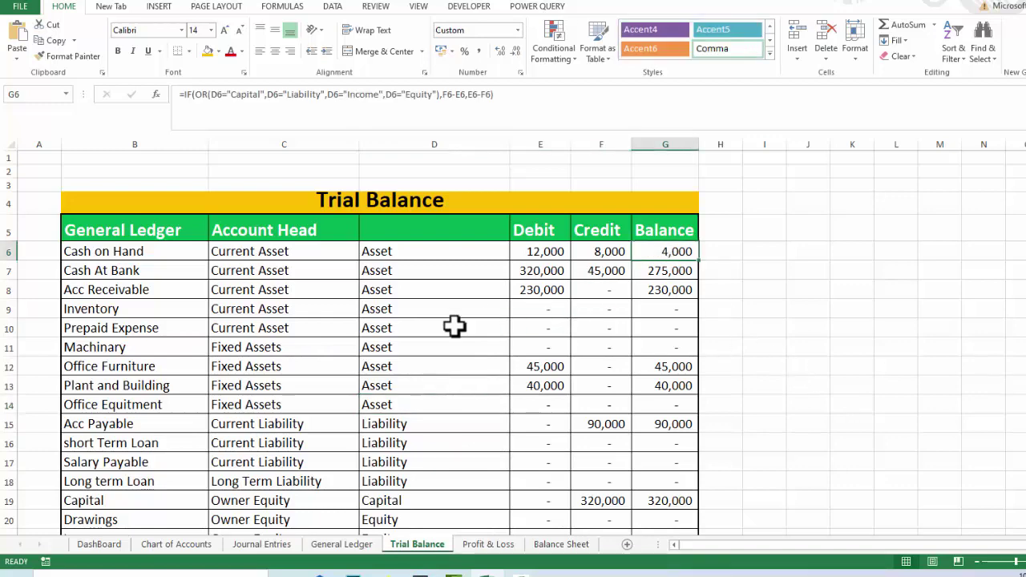
click(489, 545)
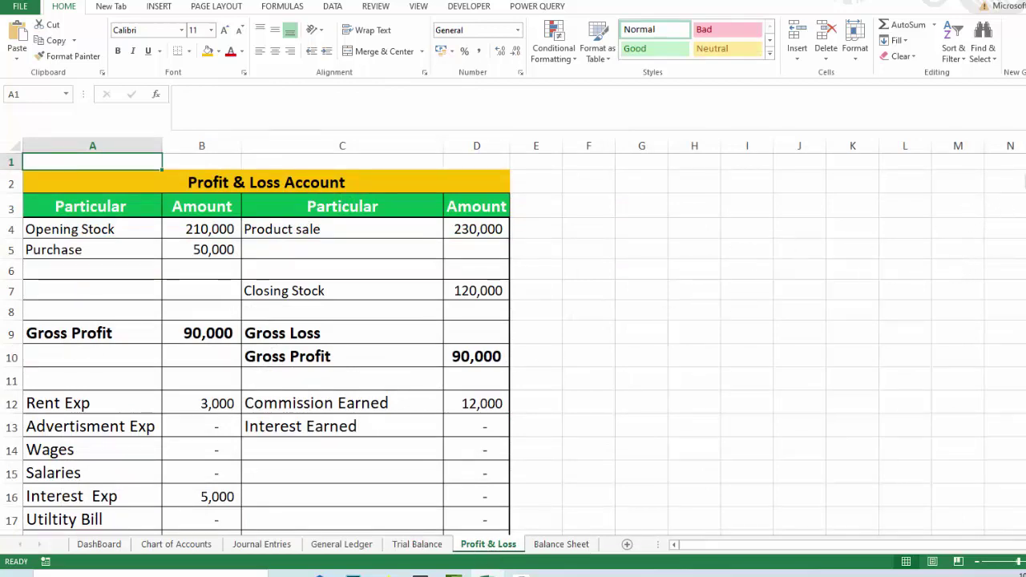
scroll(513, 344, down, 2)
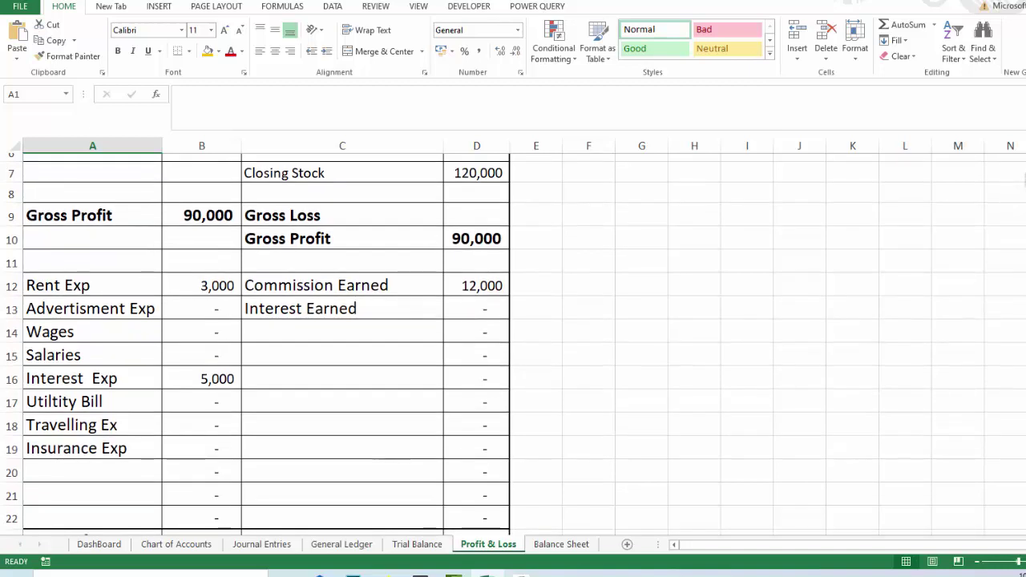
scroll(528, 304, down, 1)
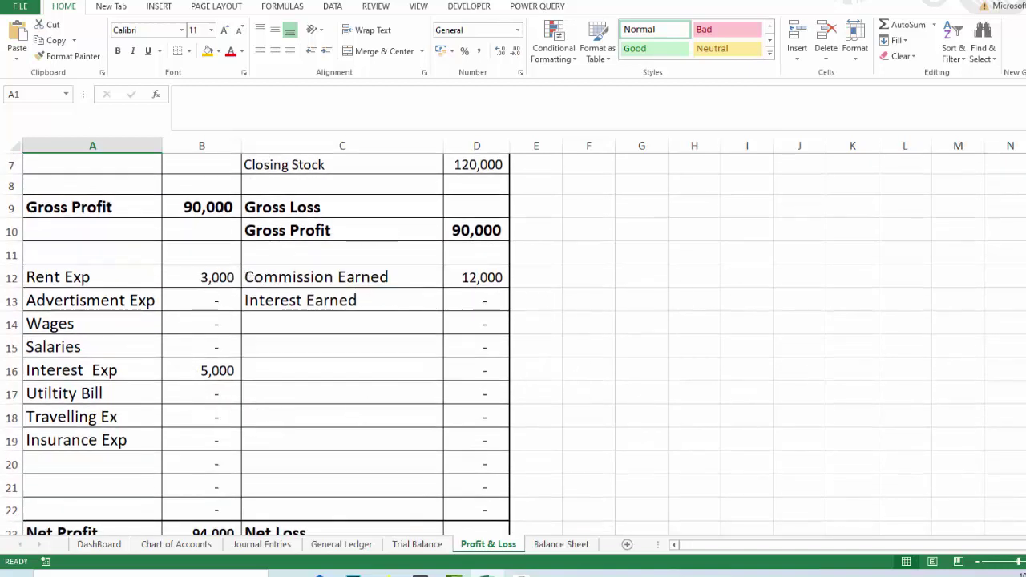
scroll(265, 336, down, 1)
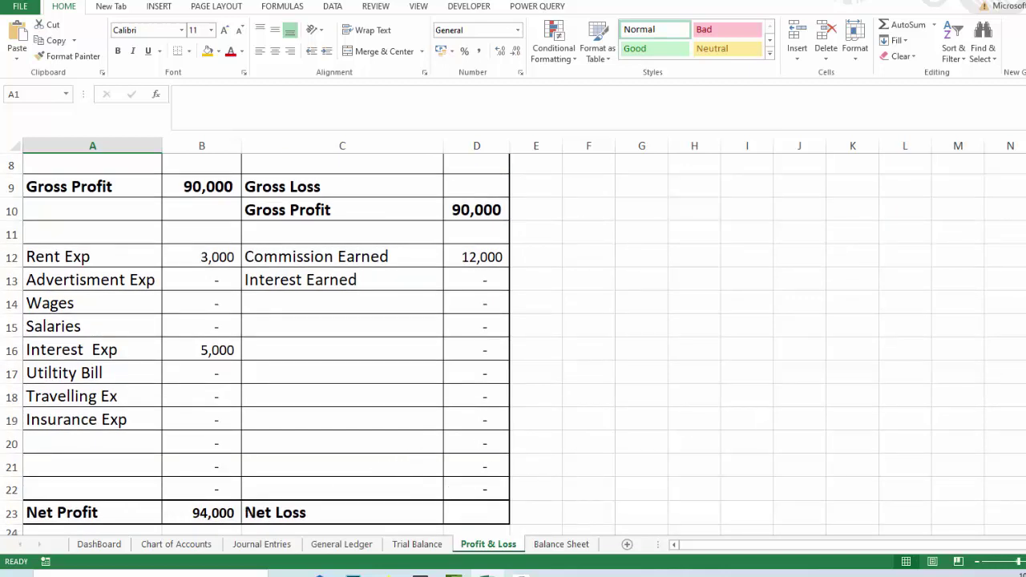
scroll(513, 344, up, 1)
scroll(513, 344, up, 2)
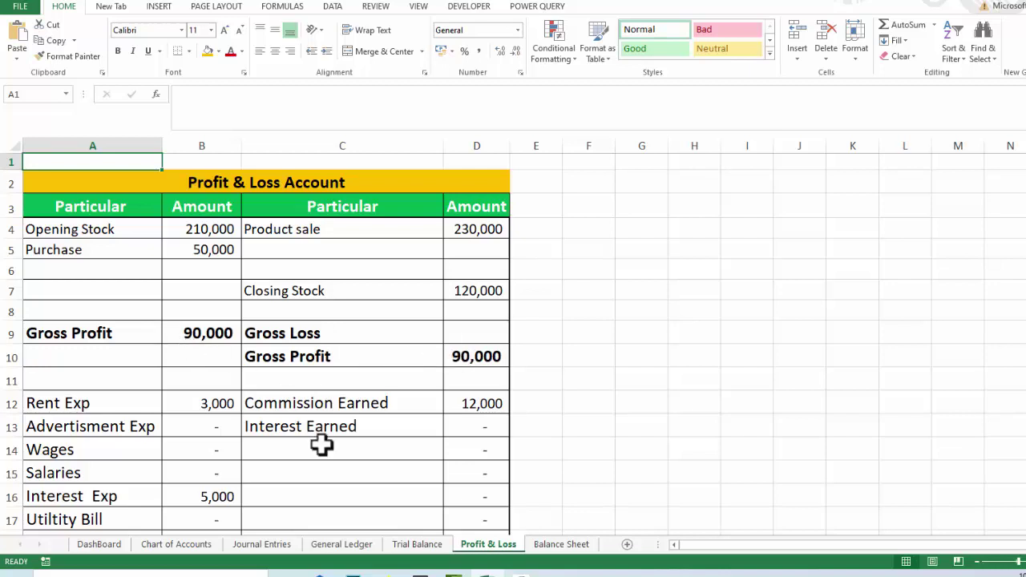
Step: Return to Journal Entries via the DashBoard and inspect the SUMIF formula behind the account balance
click(123, 545)
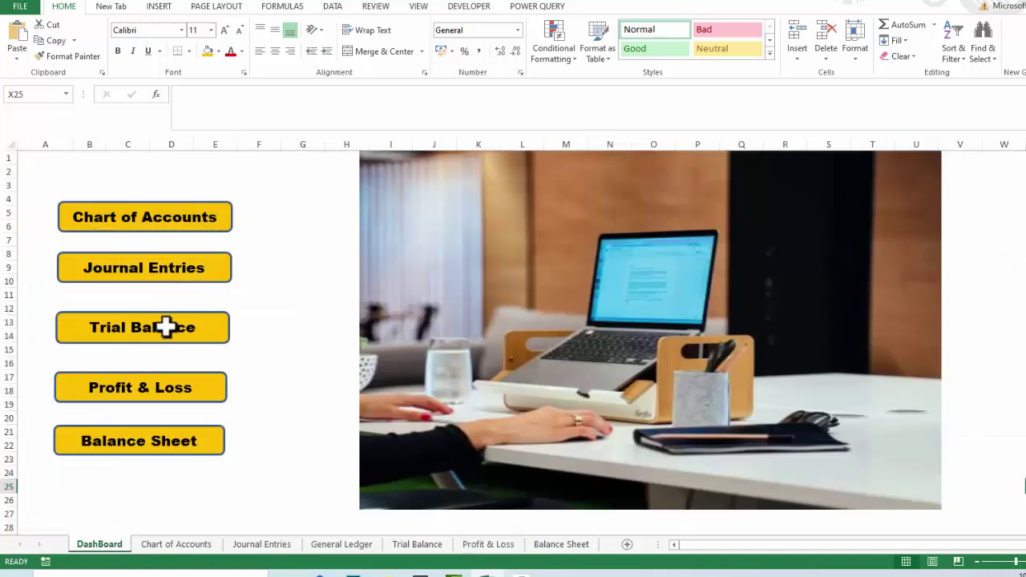
click(151, 273)
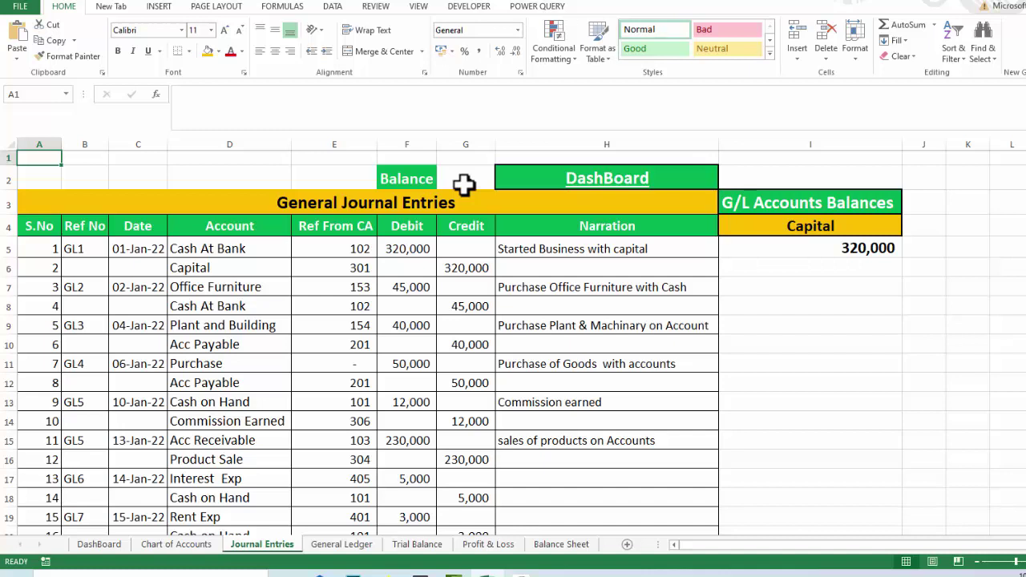
click(850, 252)
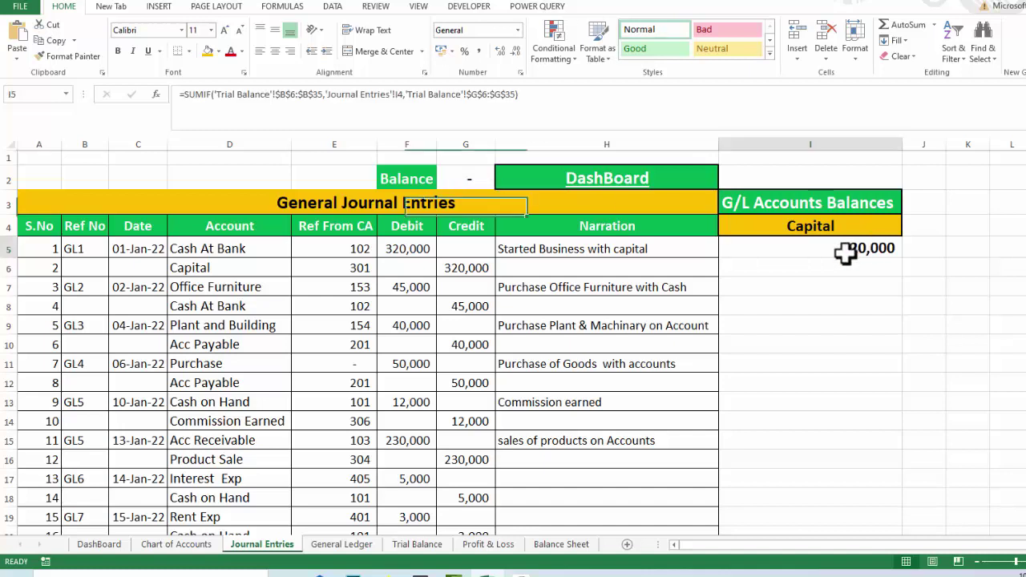
Step: Switch the G/L balance lookup from Cash At Bank to Acc Receivable, showing 230,000
click(882, 229)
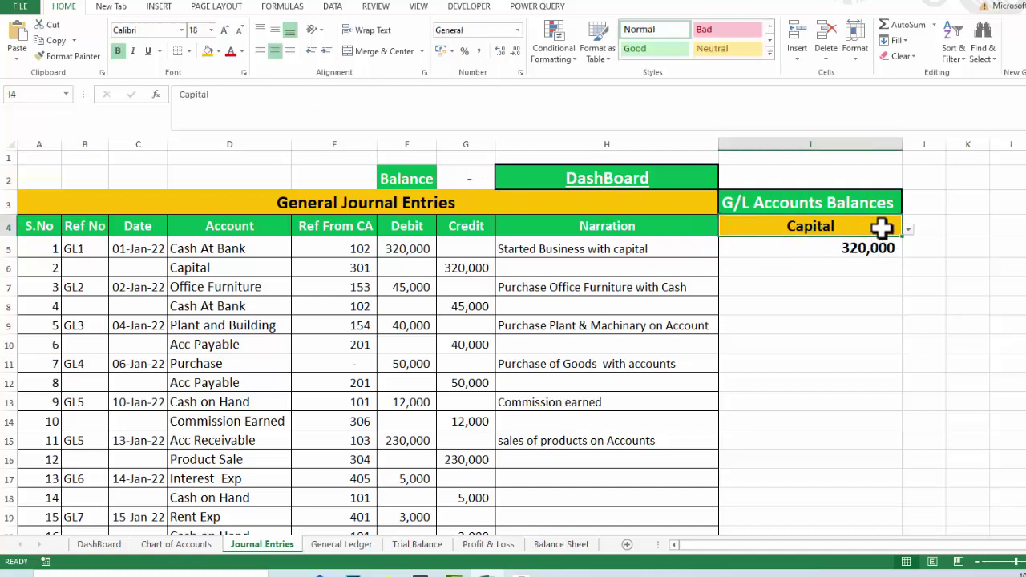
click(909, 231)
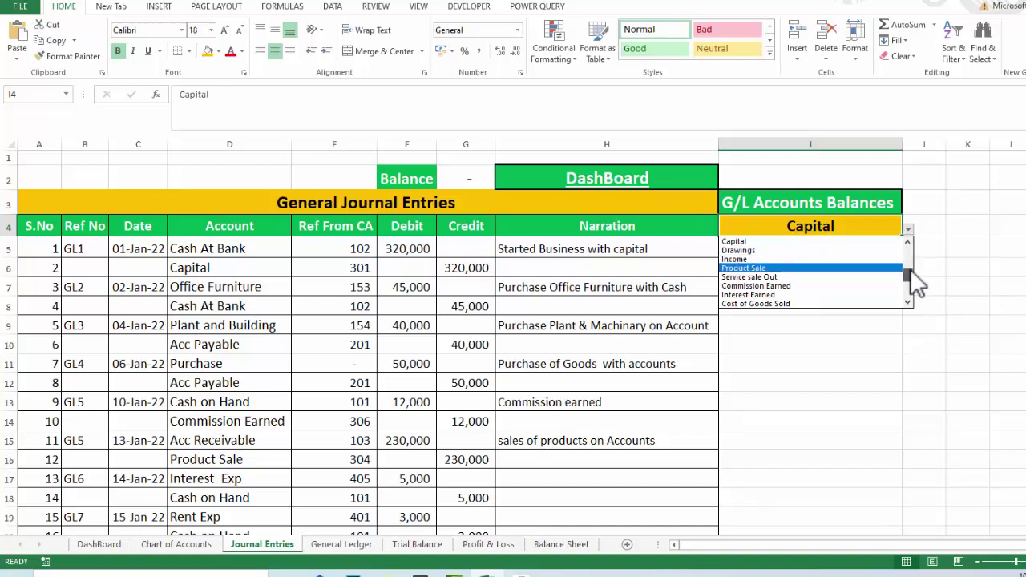
drag(910, 268, 910, 246)
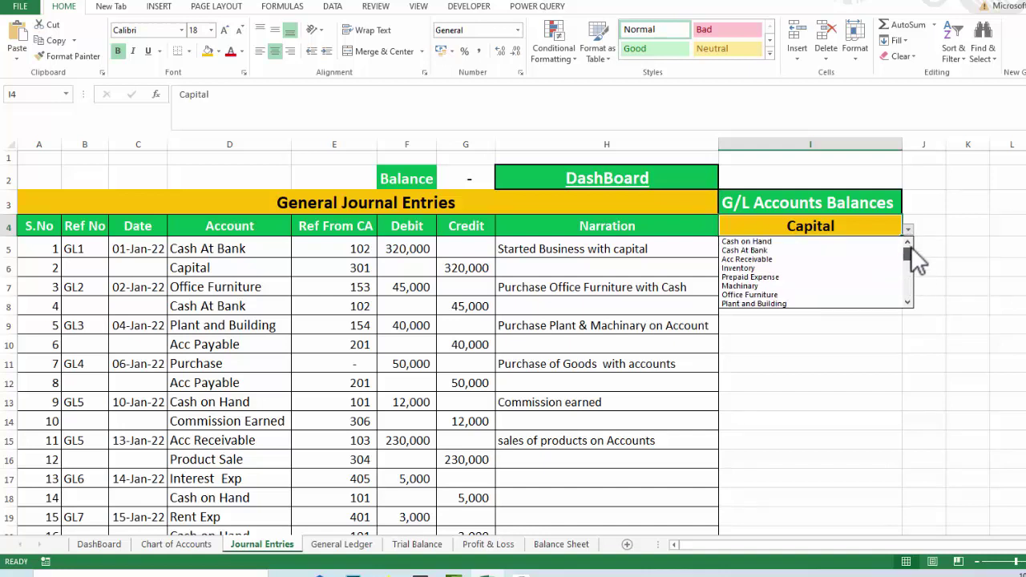
click(796, 249)
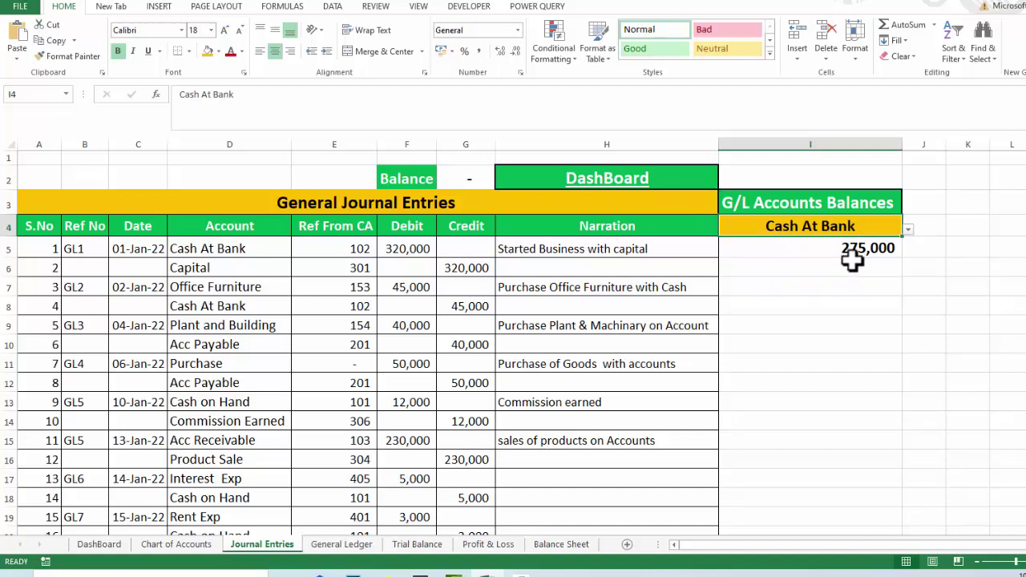
key(alt+Down)
click(862, 251)
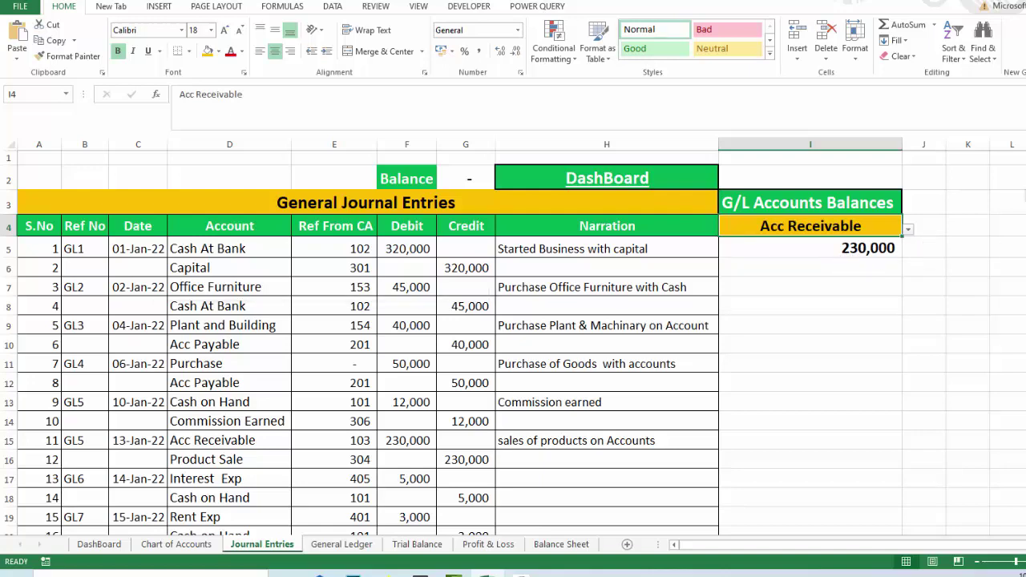
scroll(512, 336, down, 6)
Step: Start journal entry GL8 dated 16-Jan-22 in the first empty row
scroll(513, 337, up, 1)
scroll(513, 336, up, 1)
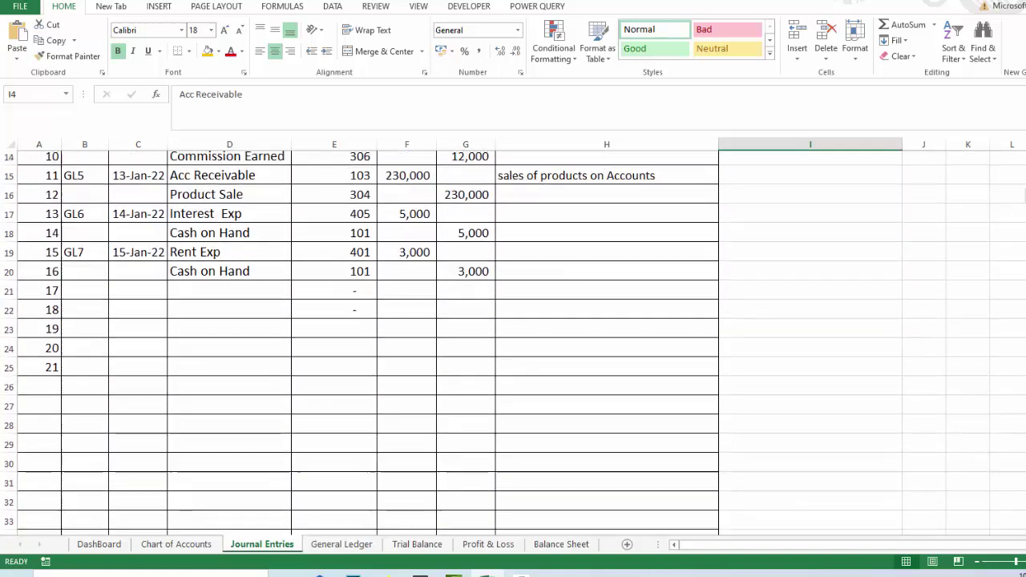
scroll(348, 275, up, 1)
click(93, 309)
text(GL8)
key(Tab)
text(16/1/)
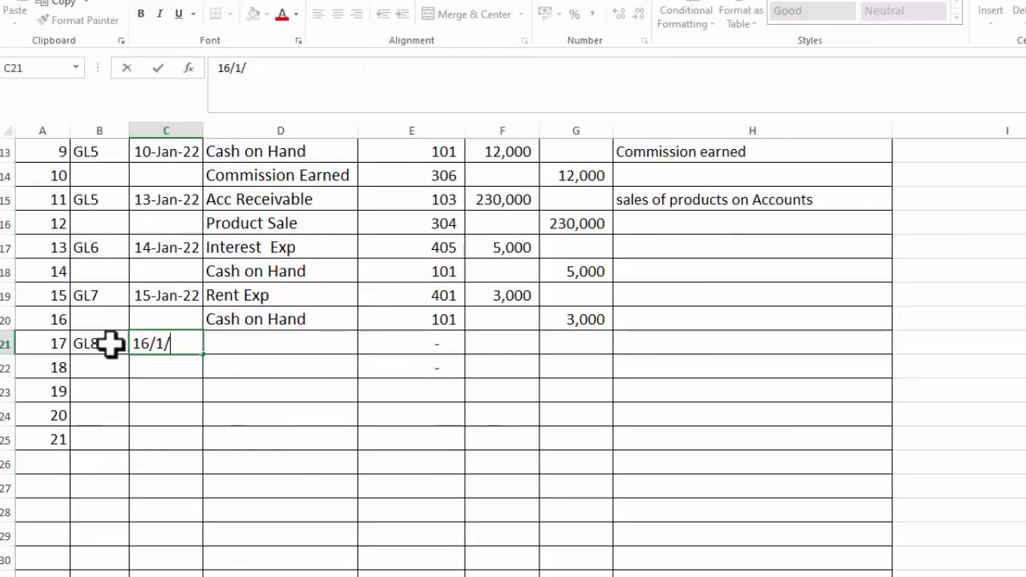
text(2022)
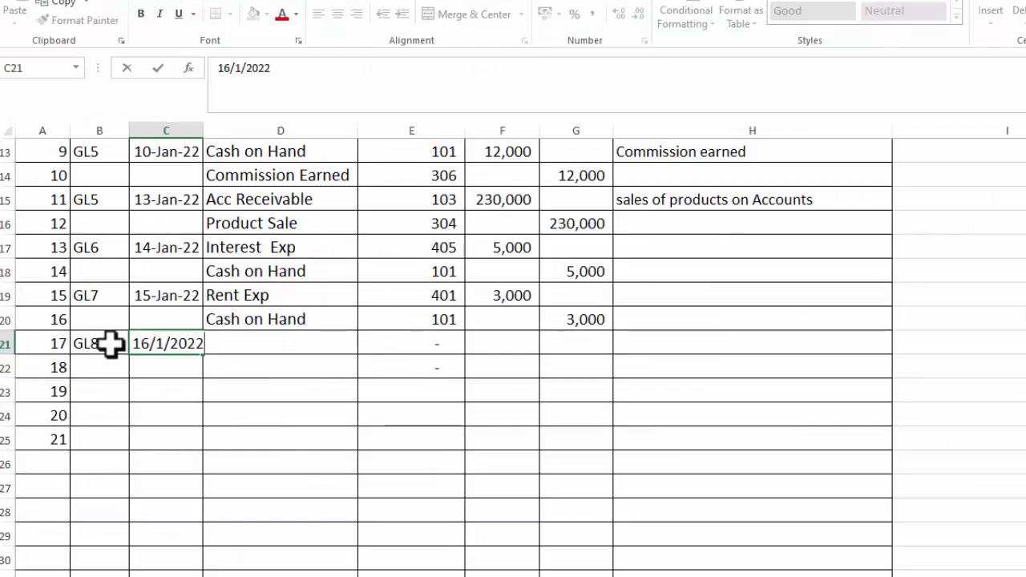
key(Tab)
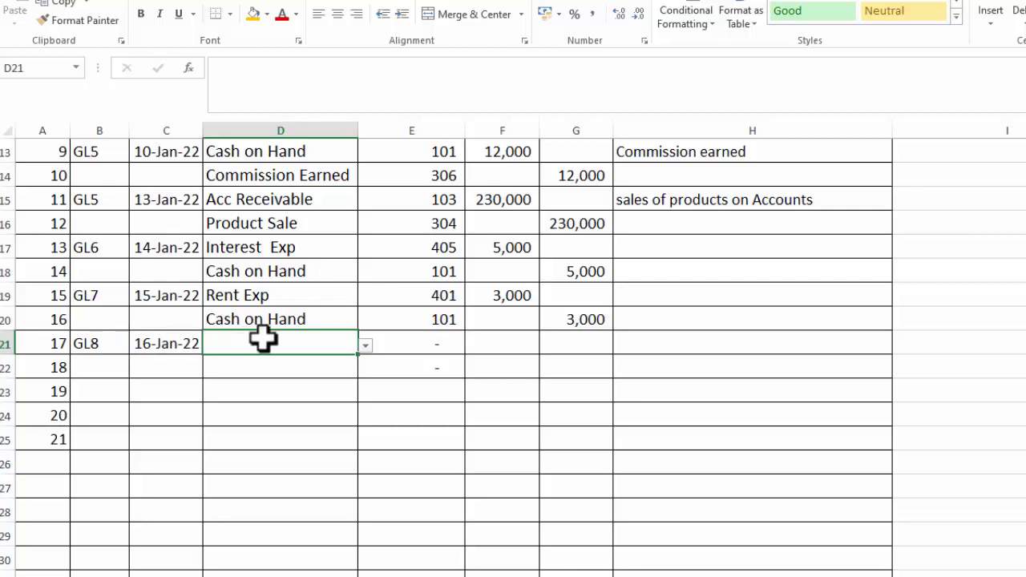
Step: Post Wages as GL8's account with a 13,000 debit, widening column G to fit
click(364, 344)
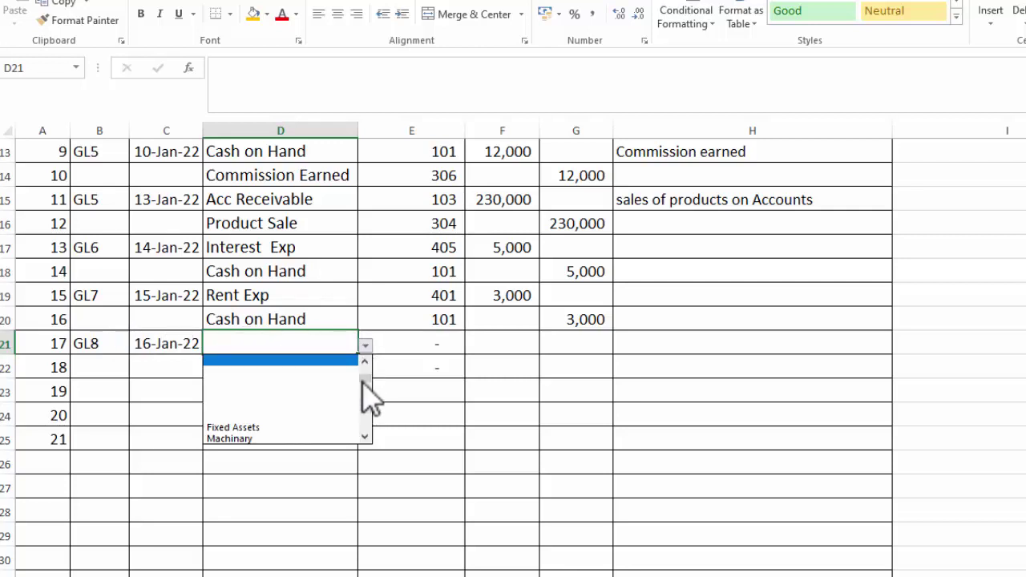
click(366, 408)
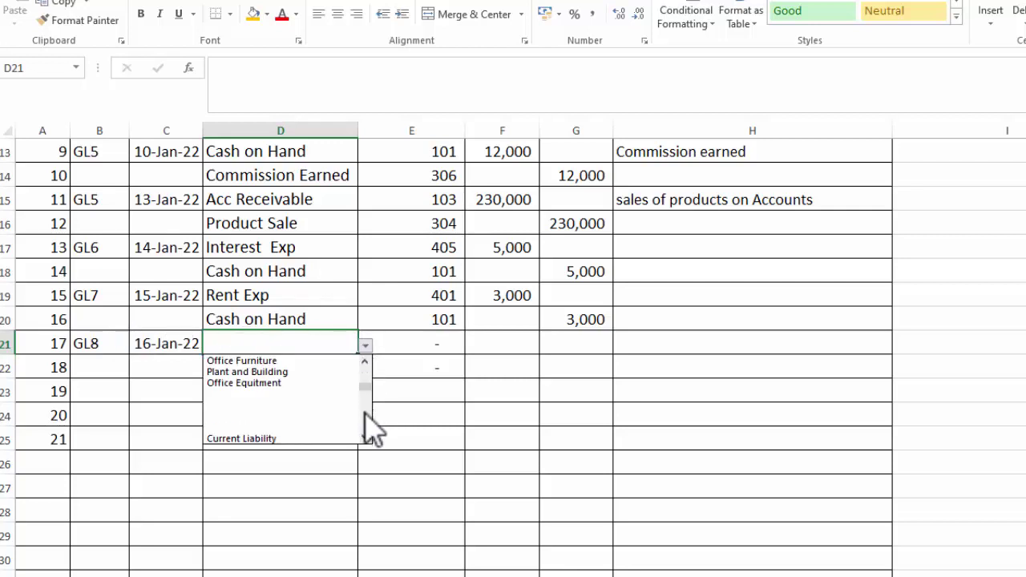
click(365, 393)
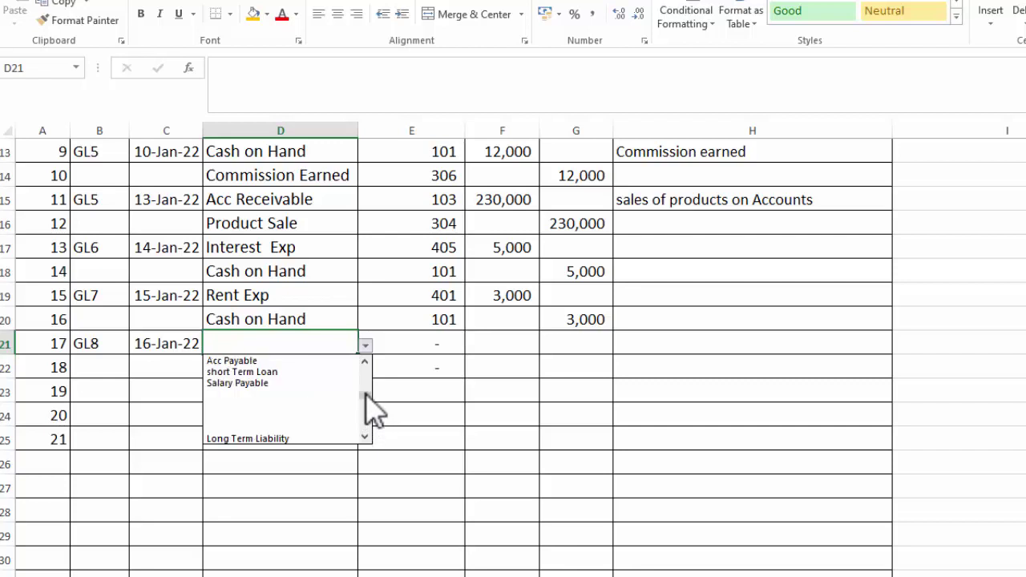
click(366, 398)
click(370, 420)
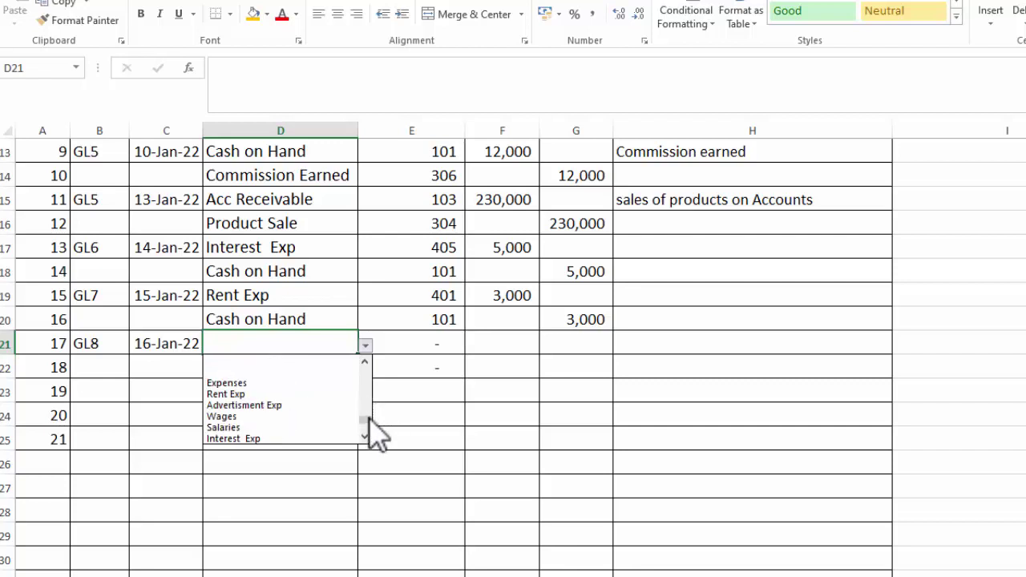
click(294, 416)
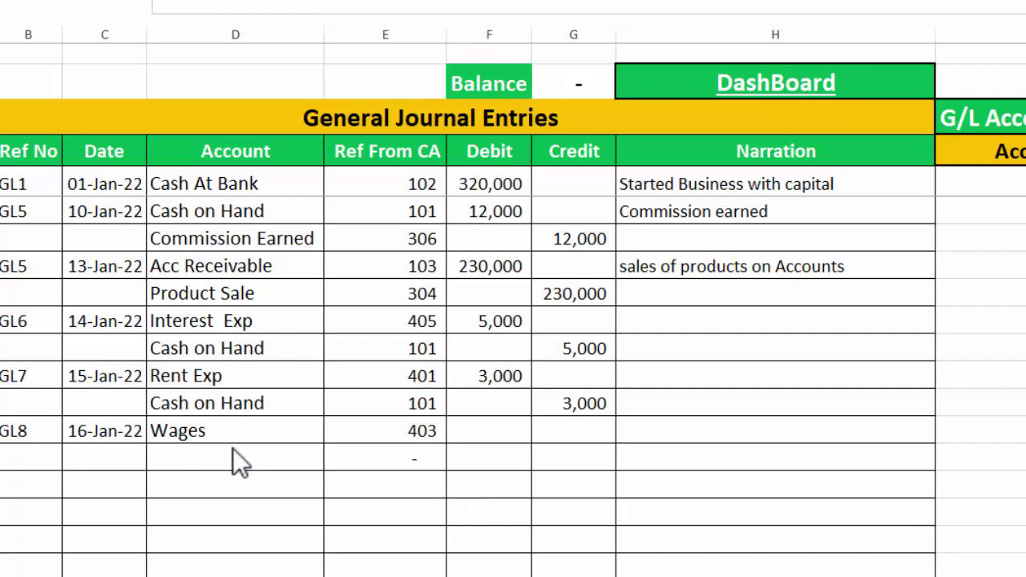
click(510, 431)
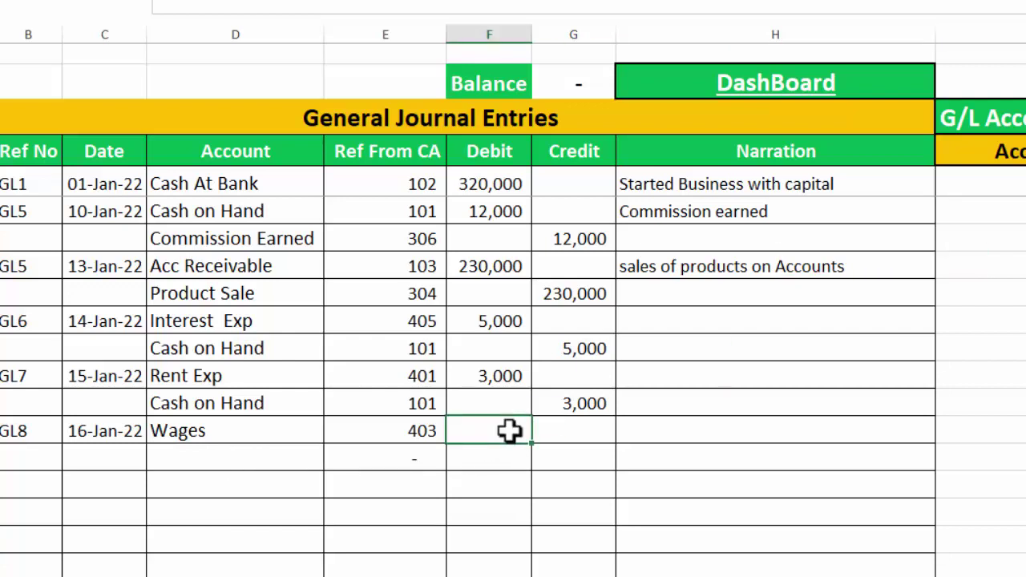
text(13000)
key(Tab)
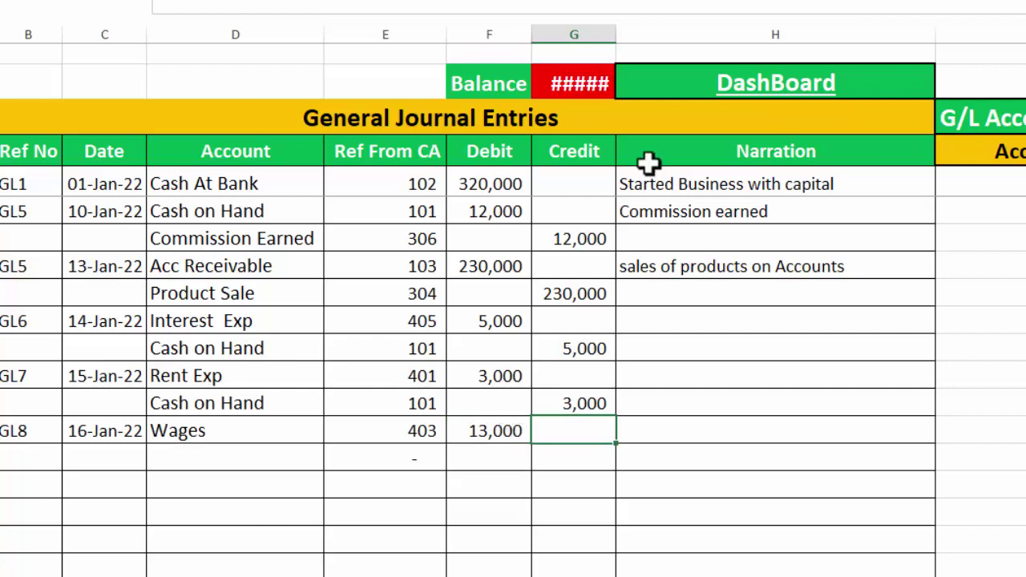
double_click(614, 28)
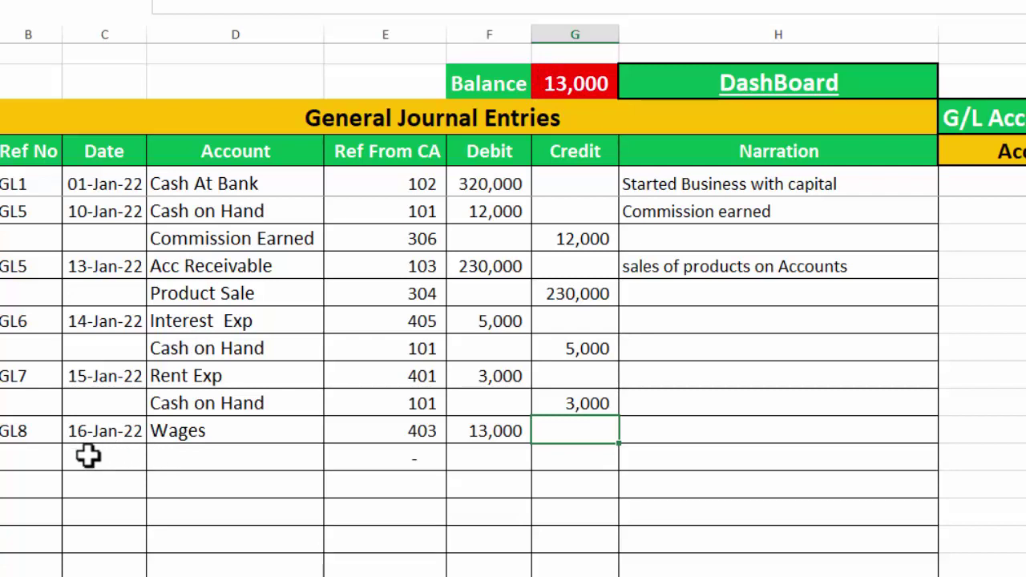
Step: Add the GL8 credit line to Cash At Bank for 13,000
click(206, 457)
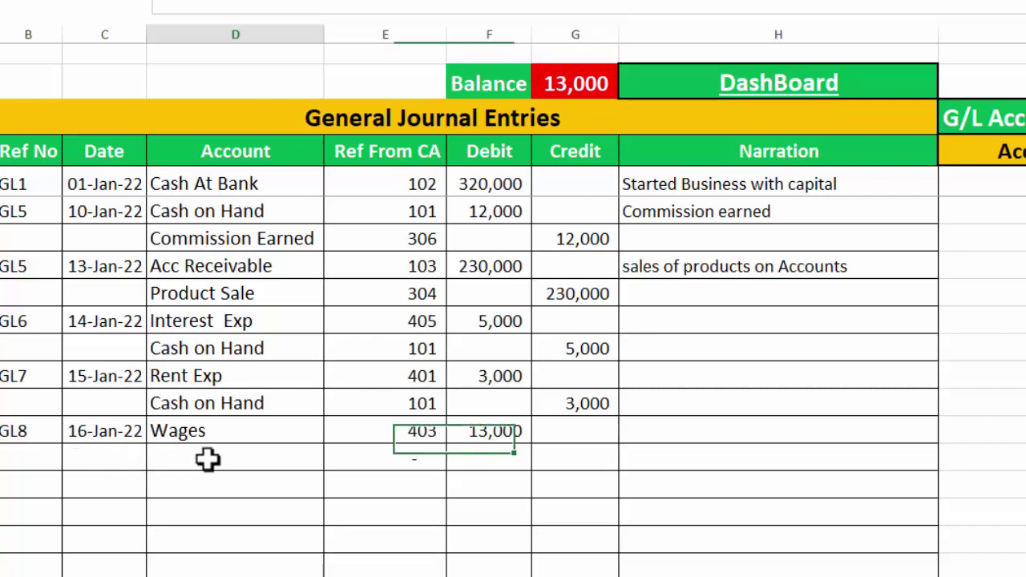
click(329, 465)
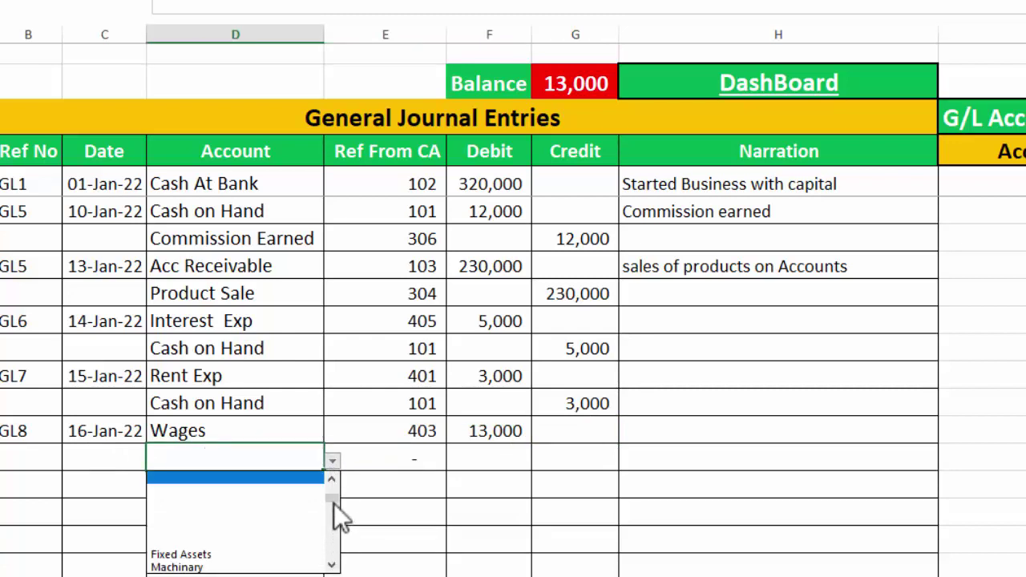
drag(333, 497, 332, 488)
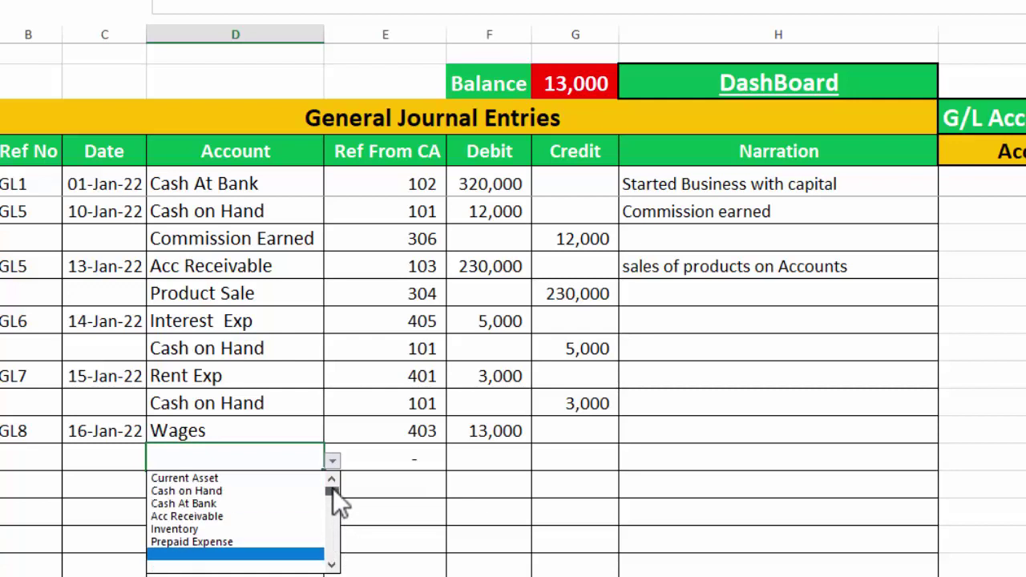
click(230, 508)
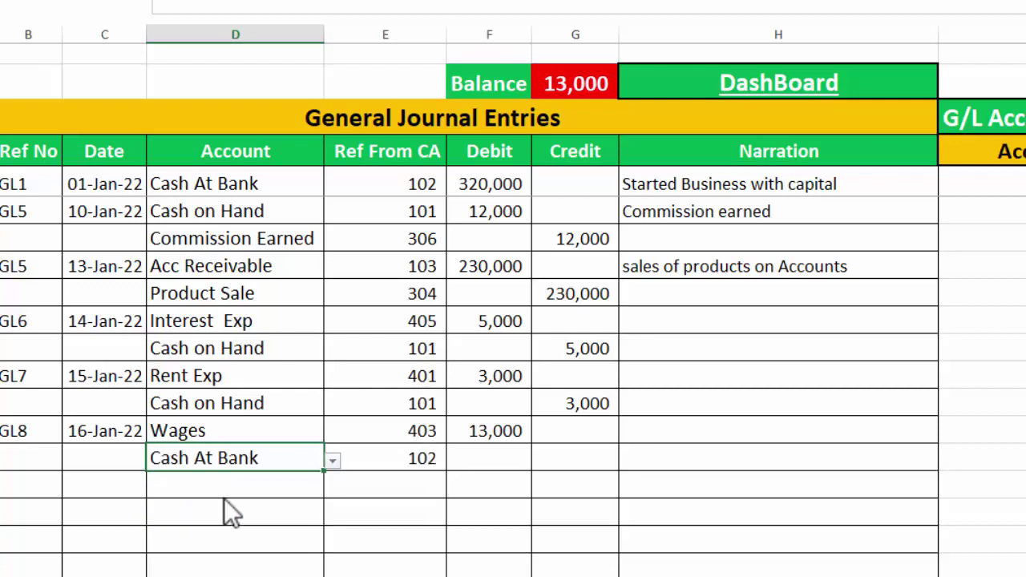
click(605, 458)
text(13000)
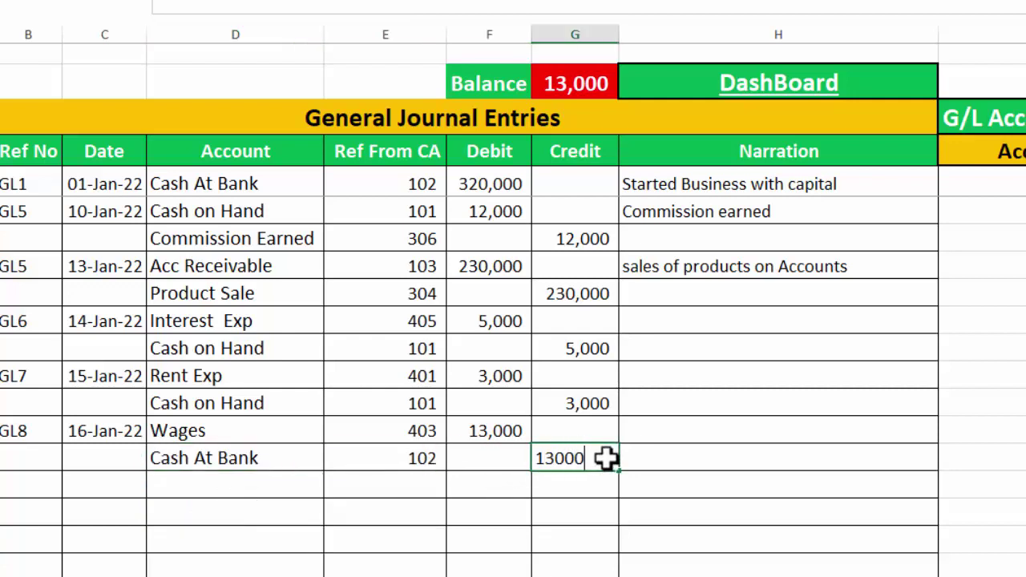
key(Tab)
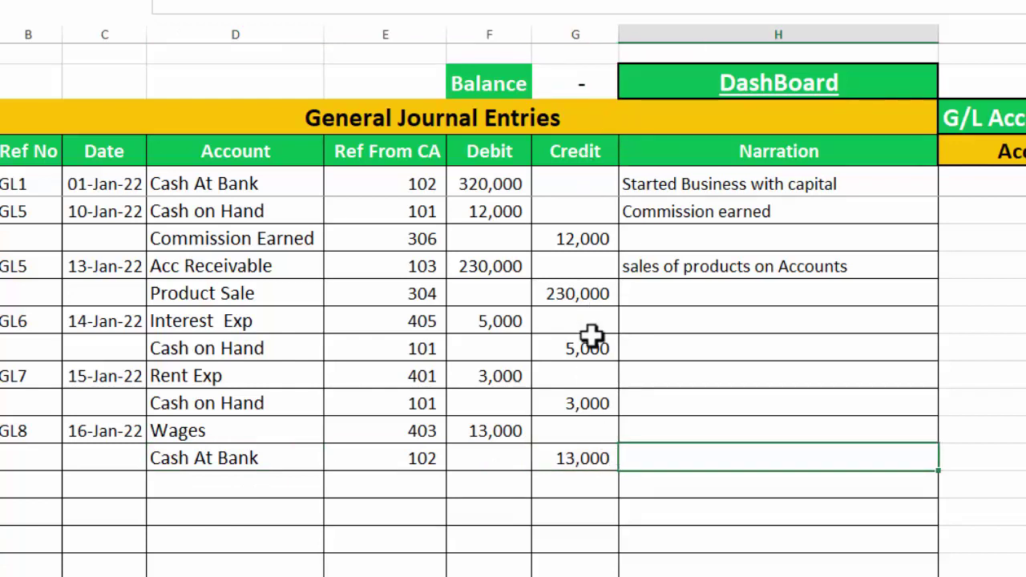
Step: Enter the narration "Paid Wages from Bank Account" on the Wages line
click(670, 434)
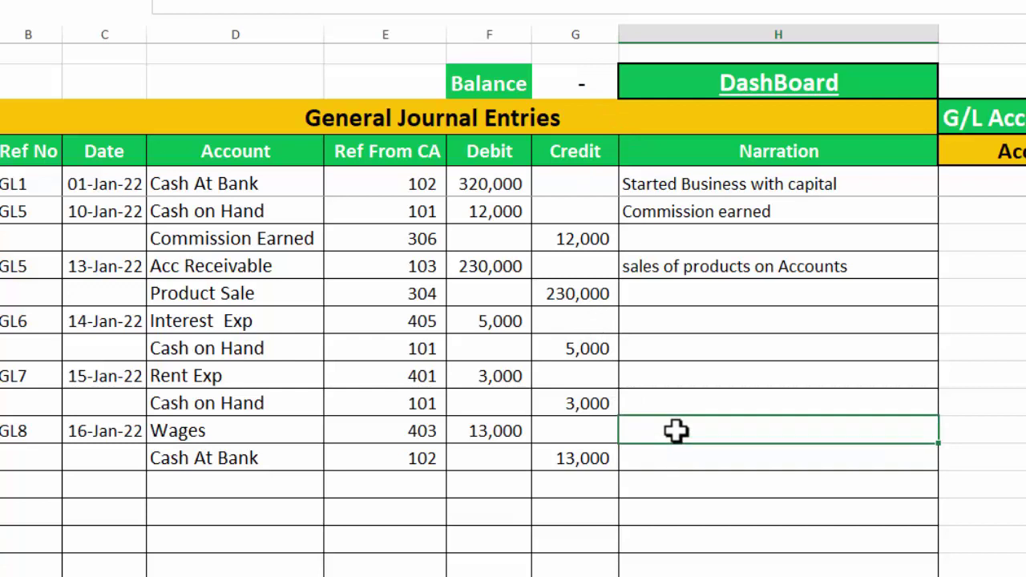
text(Paid Wages from Bank Acco)
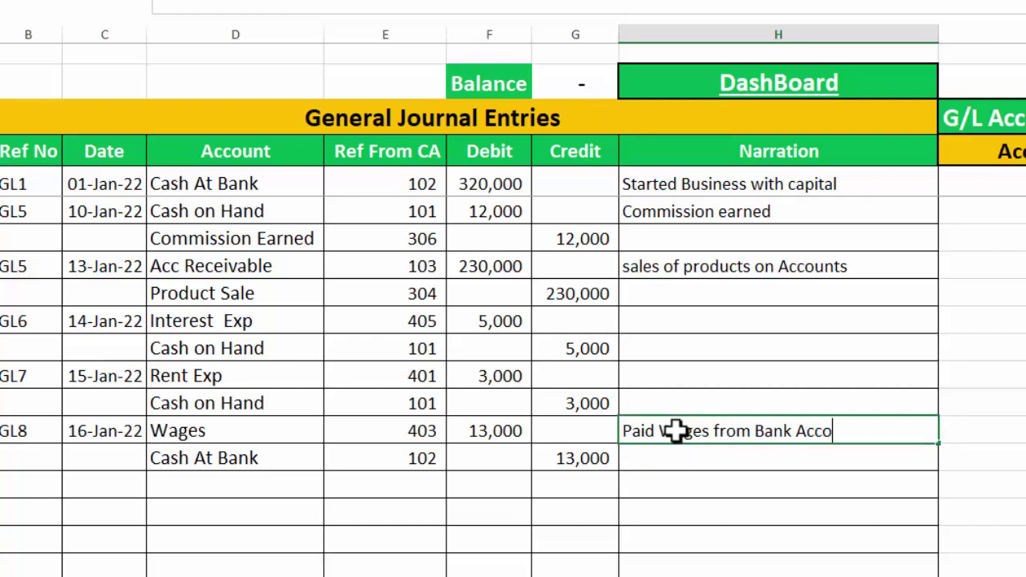
text(t)
key(Tab)
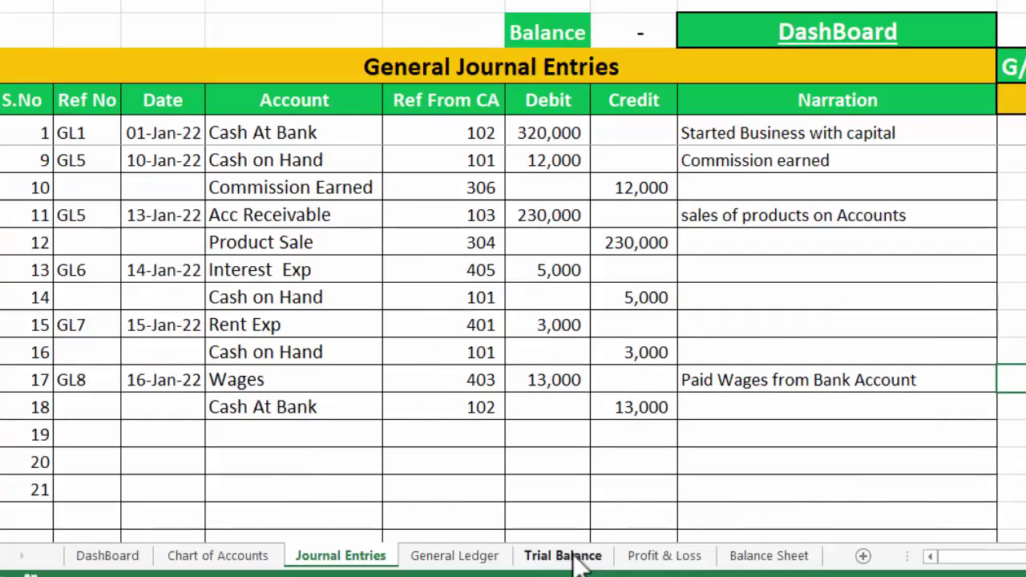
Step: Scroll the Trial Balance to the Wages 13,000 debit and the matching 718,000 totals
click(573, 556)
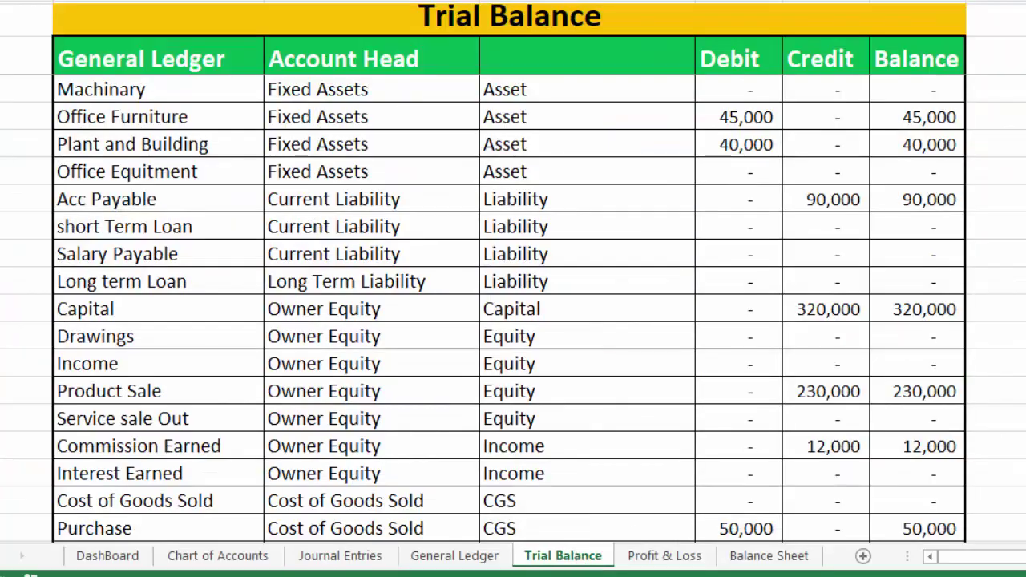
scroll(509, 305, down, 1)
scroll(509, 304, down, 1)
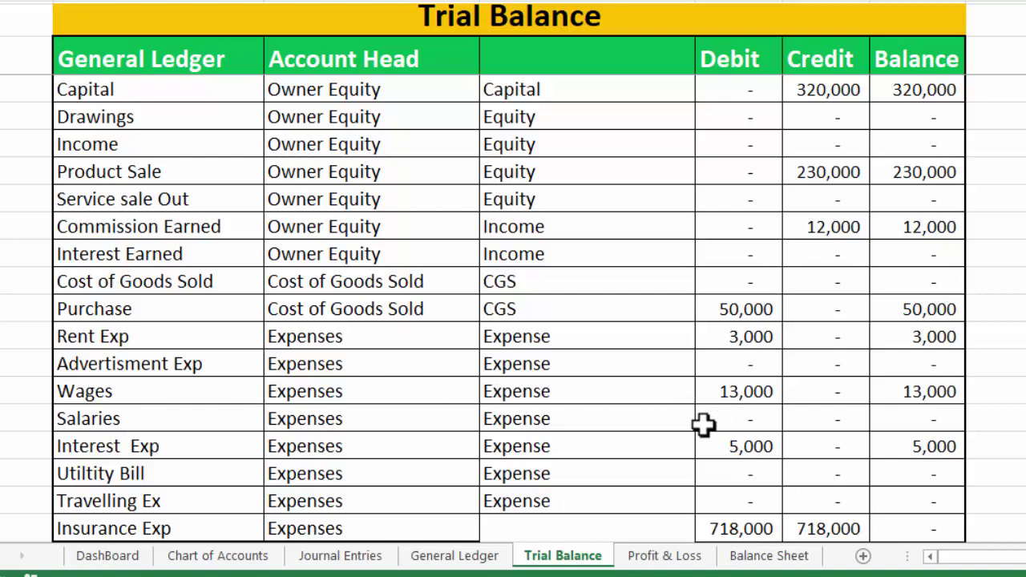
Step: Scroll through the Profit & Loss to confirm Wages at 13,000 and Net Profit of 81,000
click(659, 557)
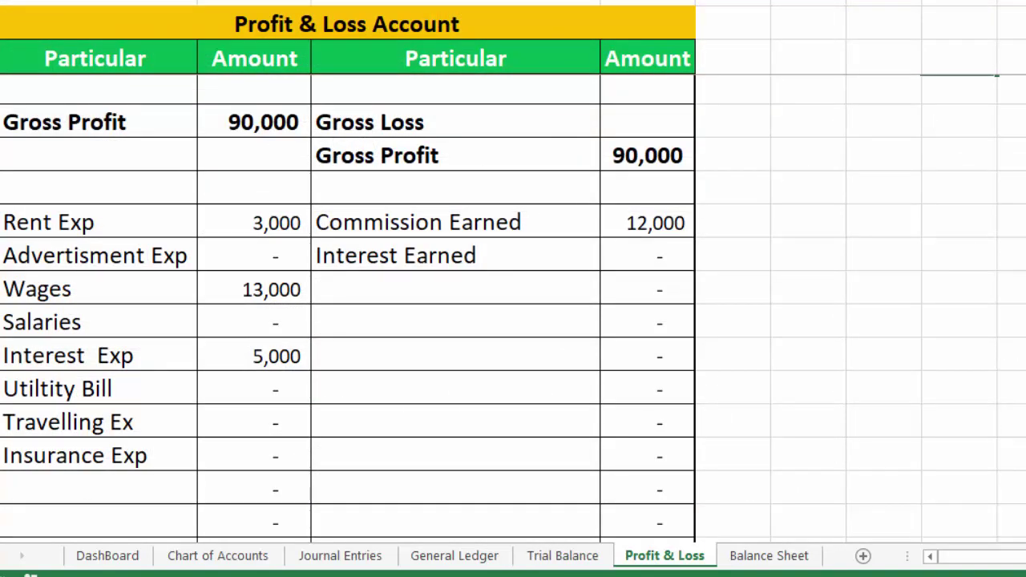
scroll(347, 304, down, 1)
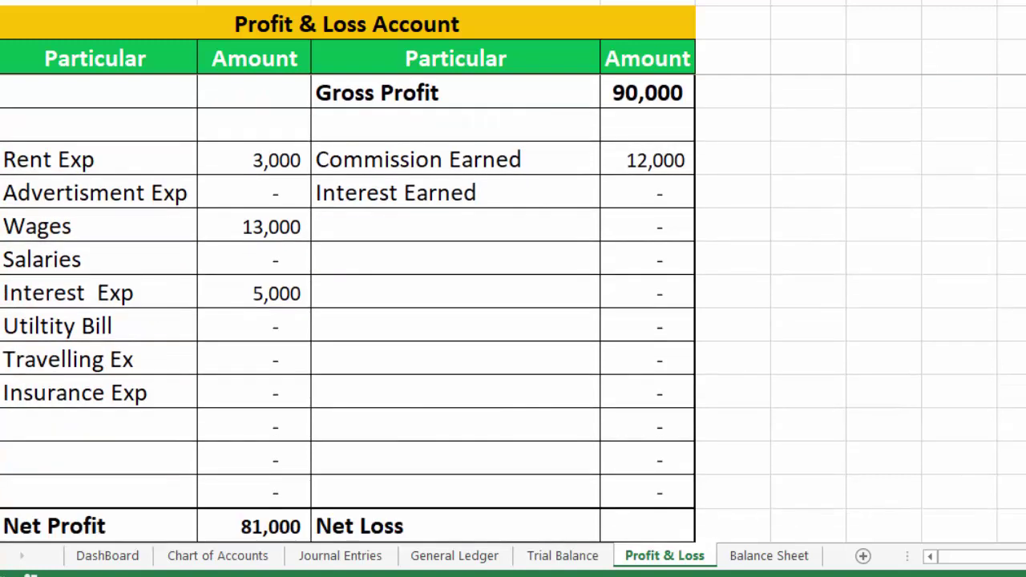
scroll(556, 252, up, 1)
scroll(556, 251, up, 2)
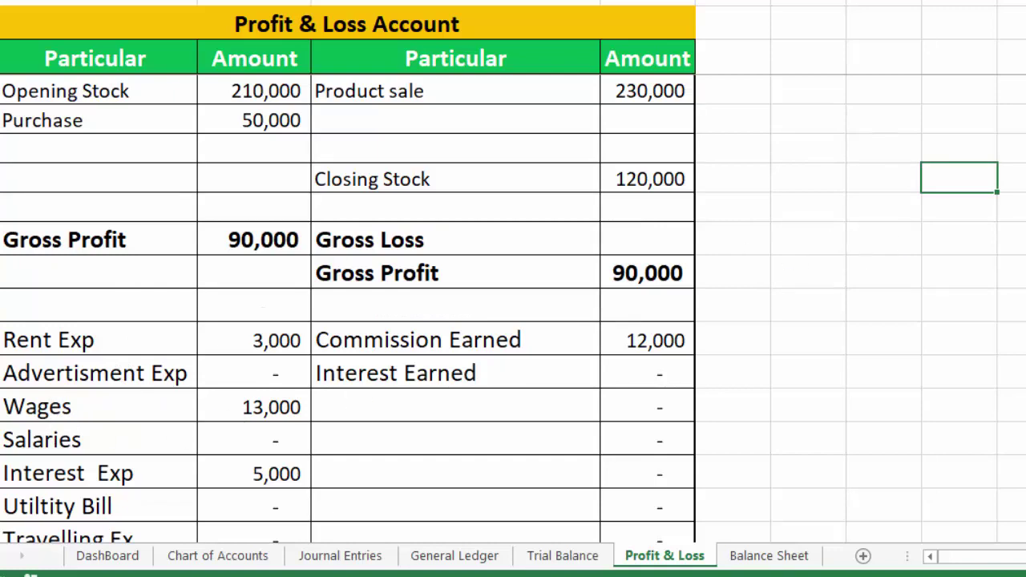
scroll(513, 308, down, 1)
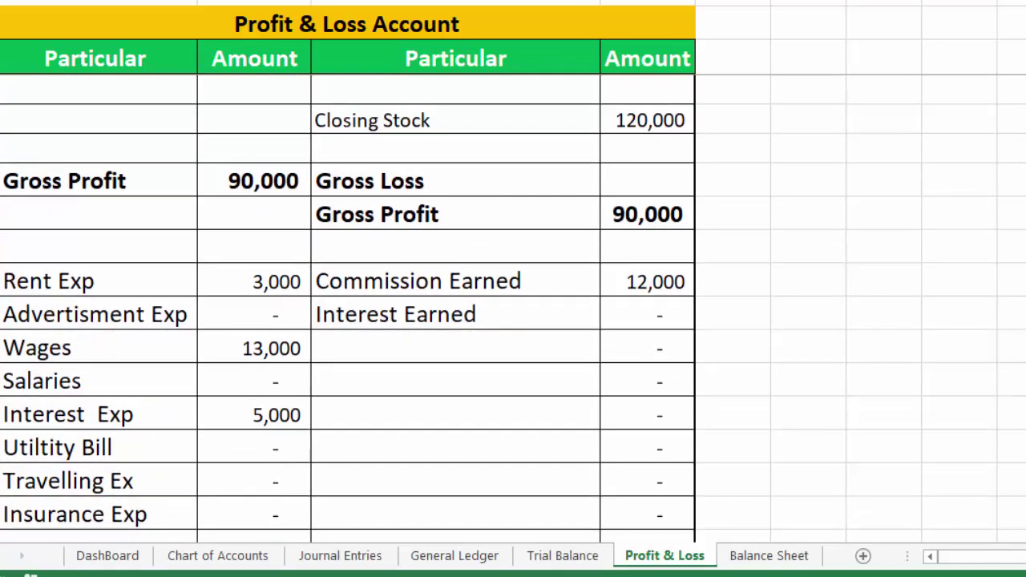
scroll(347, 312, down, 1)
scroll(347, 313, down, 1)
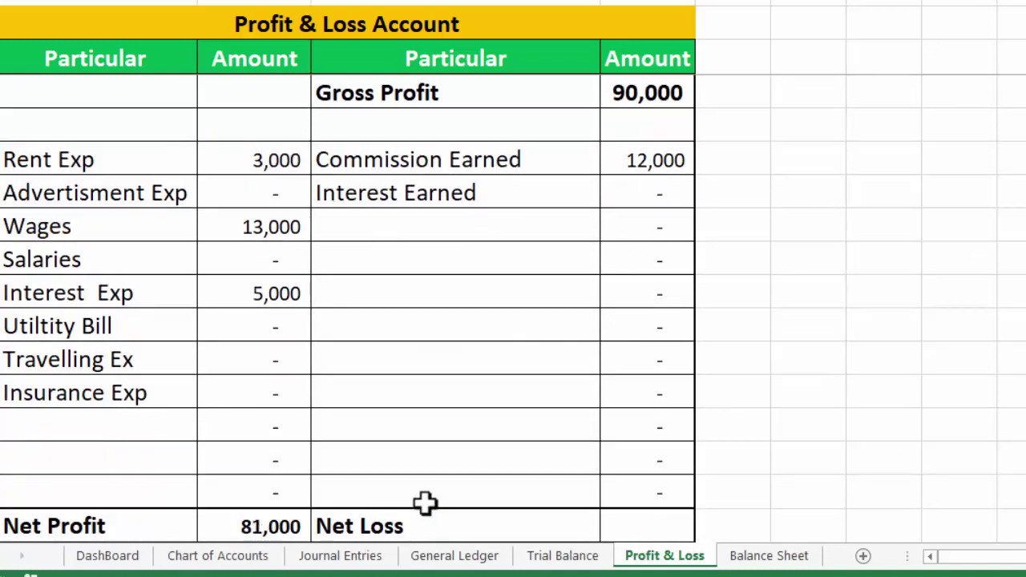
Step: Check the Balance Sheet, then scroll the Profit & Loss showing Wages 13,000, Interest Exp 5,000, Net Profit 81,000
click(783, 561)
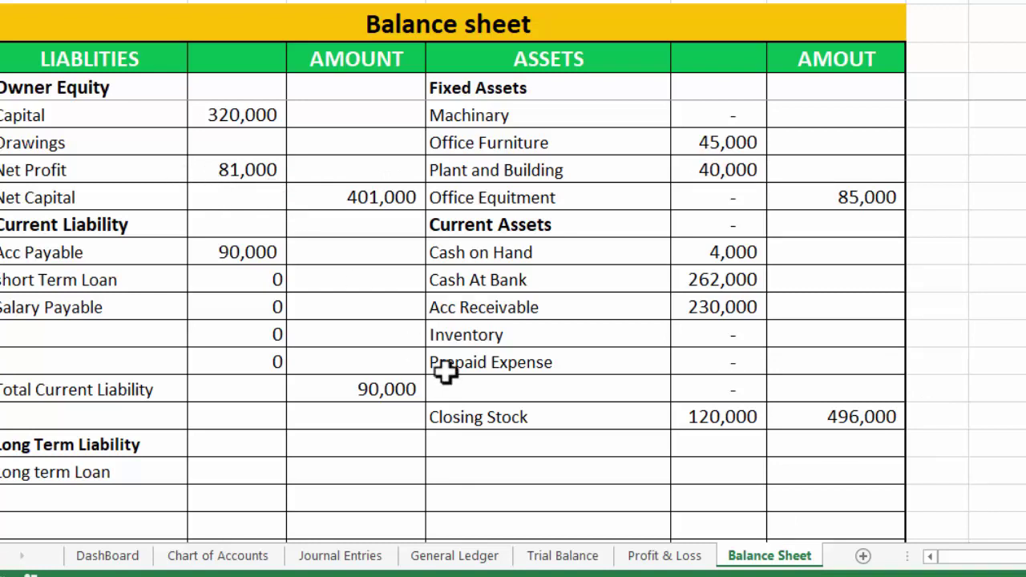
click(658, 555)
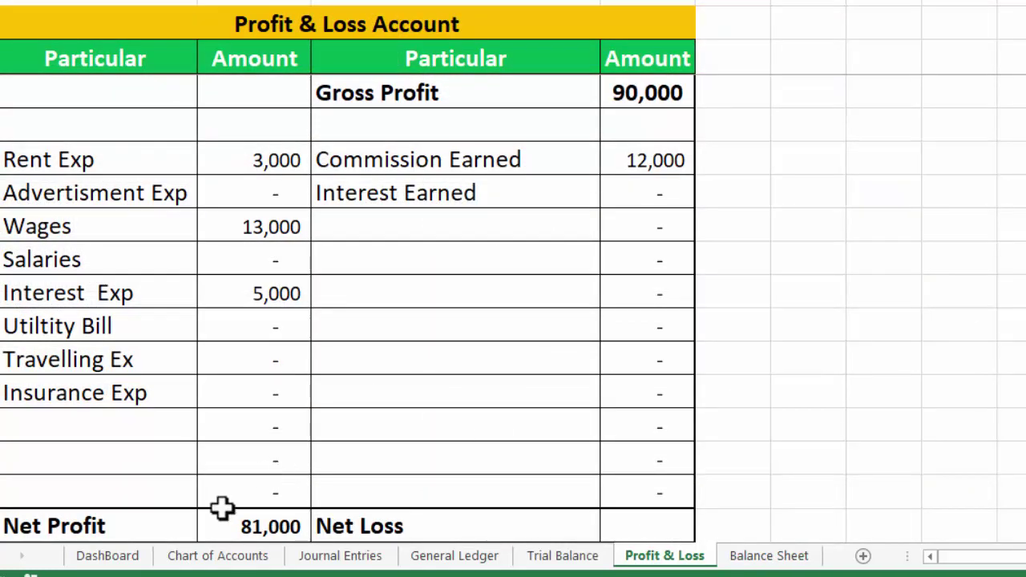
scroll(636, 392, down, 2)
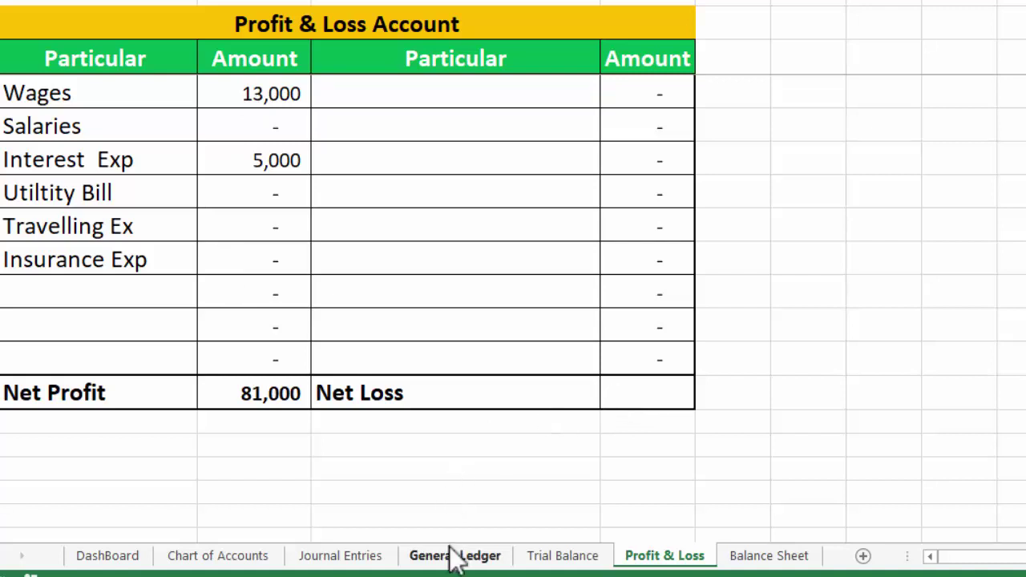
Step: Change the GL8 Wages debit and Cash At Bank credit to 130,000, then view the Trial Balance
click(382, 563)
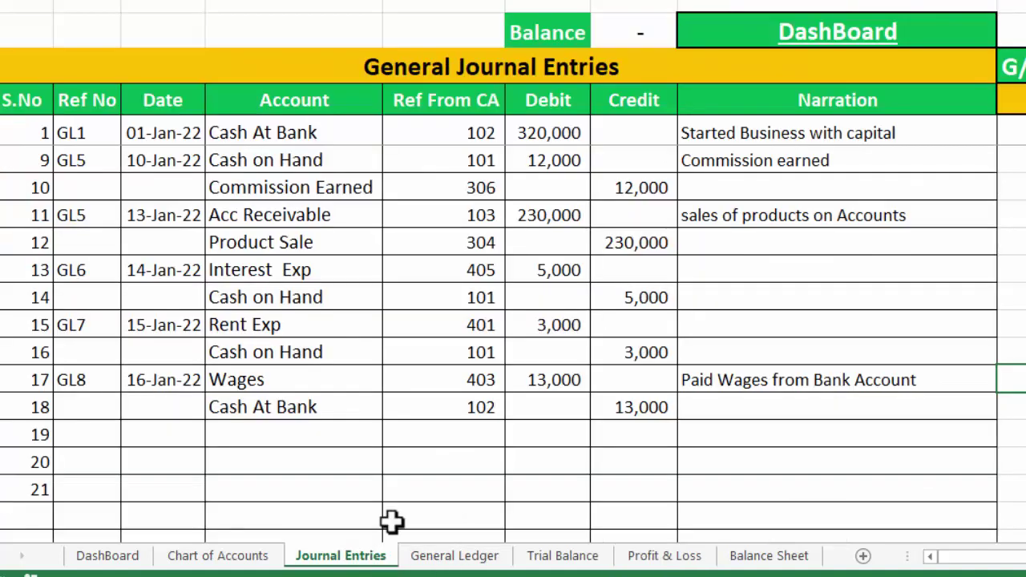
click(556, 379)
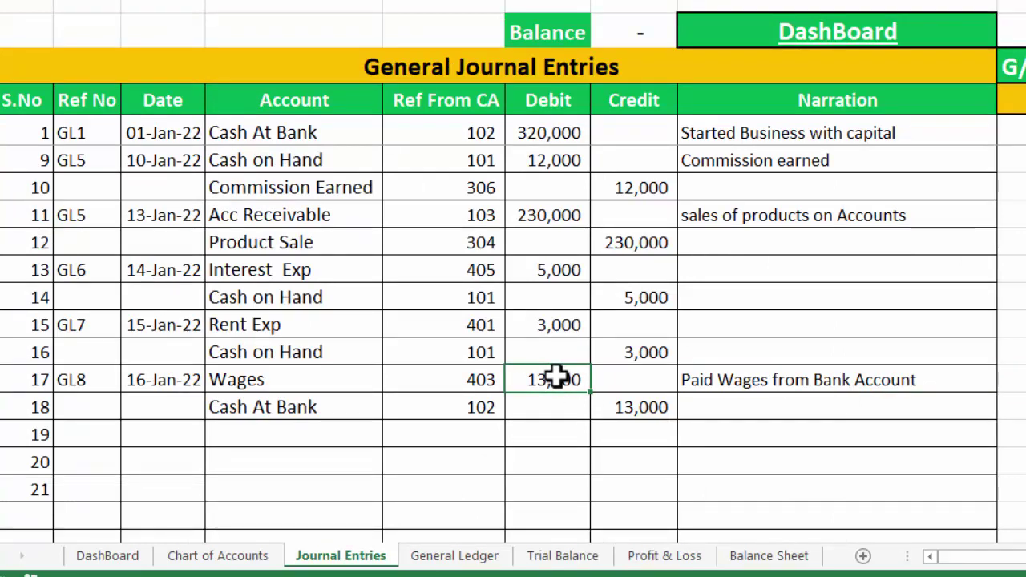
text(13)
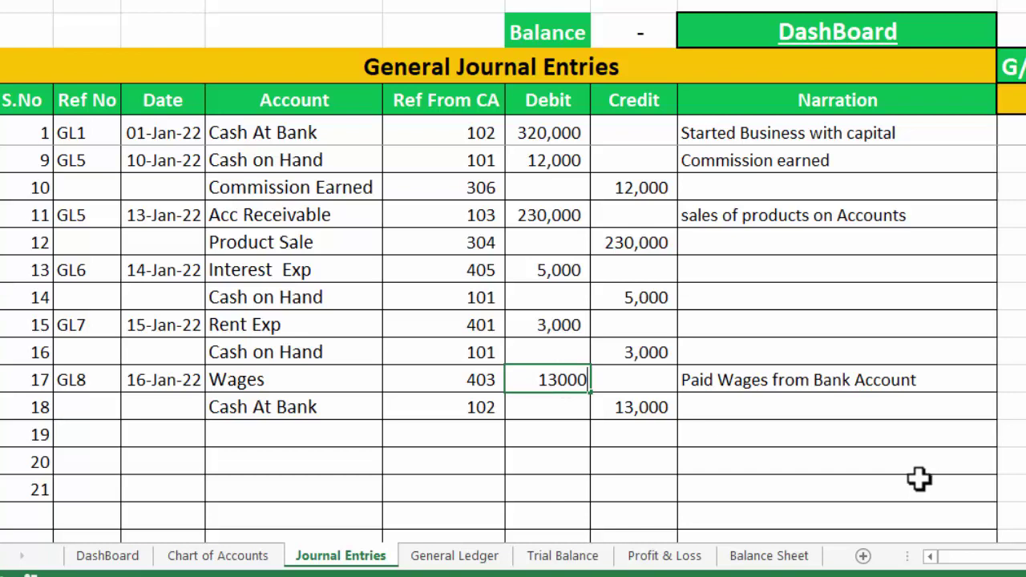
text(0)
key(Tab)
click(633, 407)
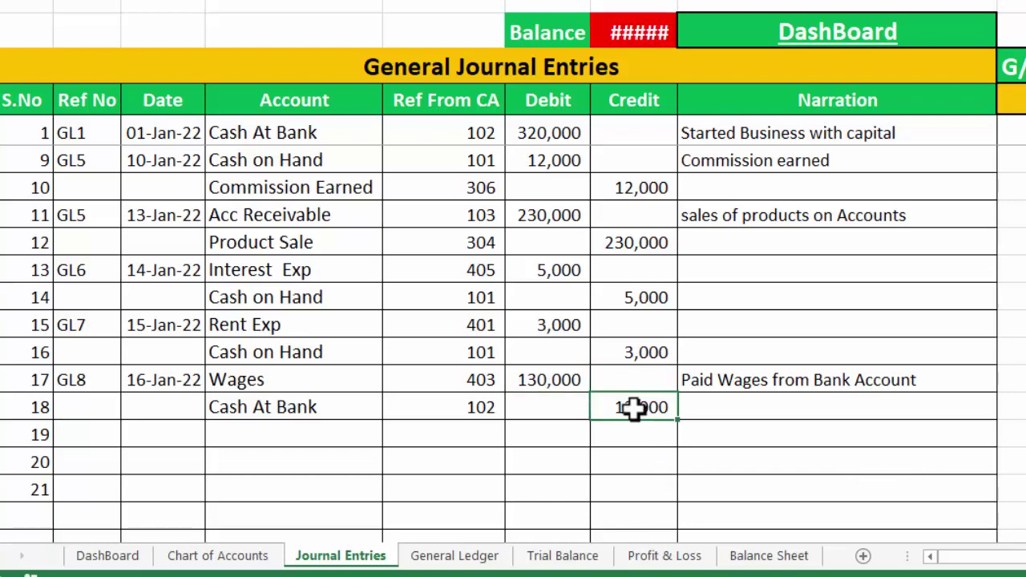
text(1)
key(Tab)
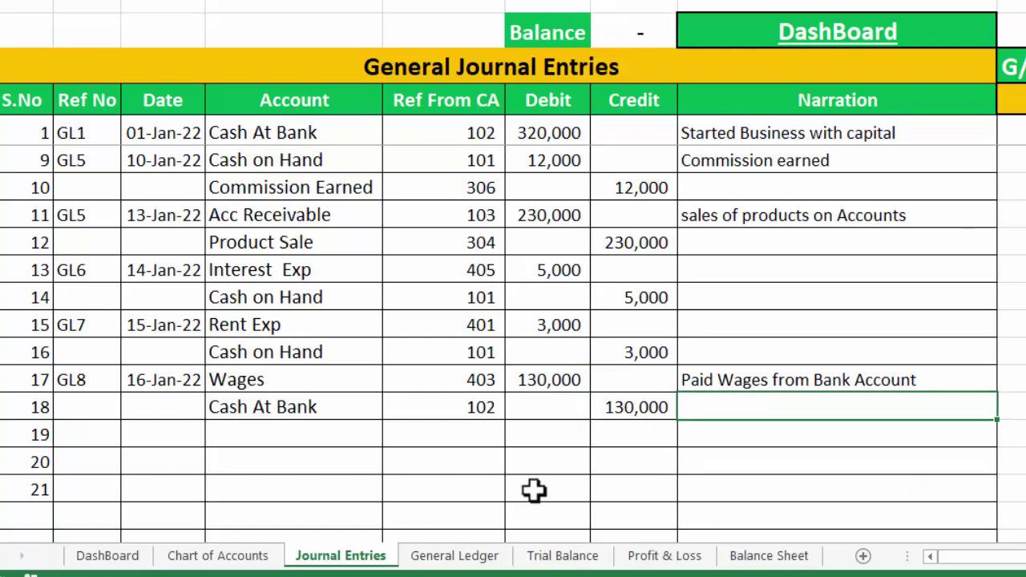
click(567, 556)
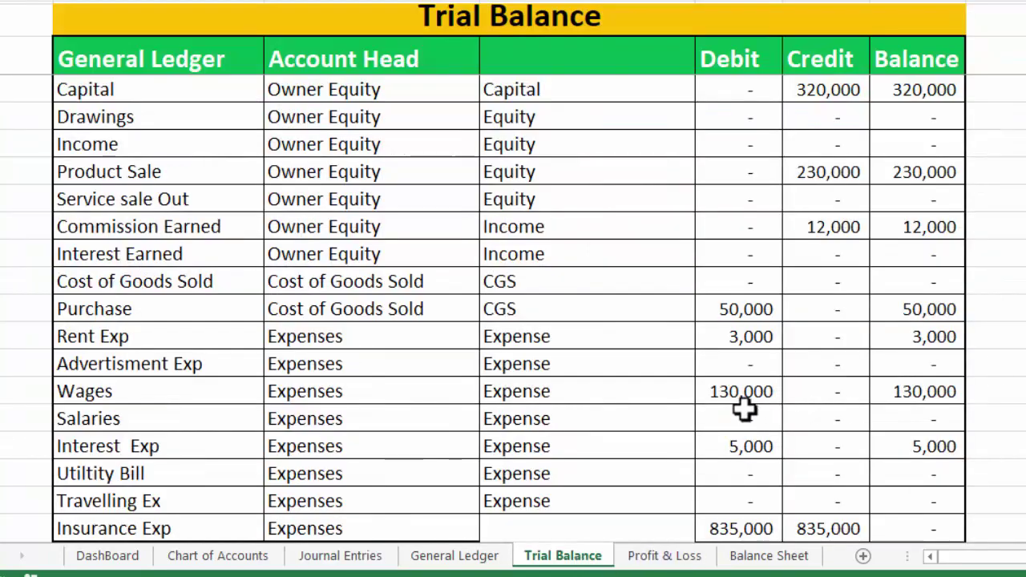
Step: After confirming Wages at 130,000 and 835,000 totals, move to the Profit & Loss sheet
click(664, 553)
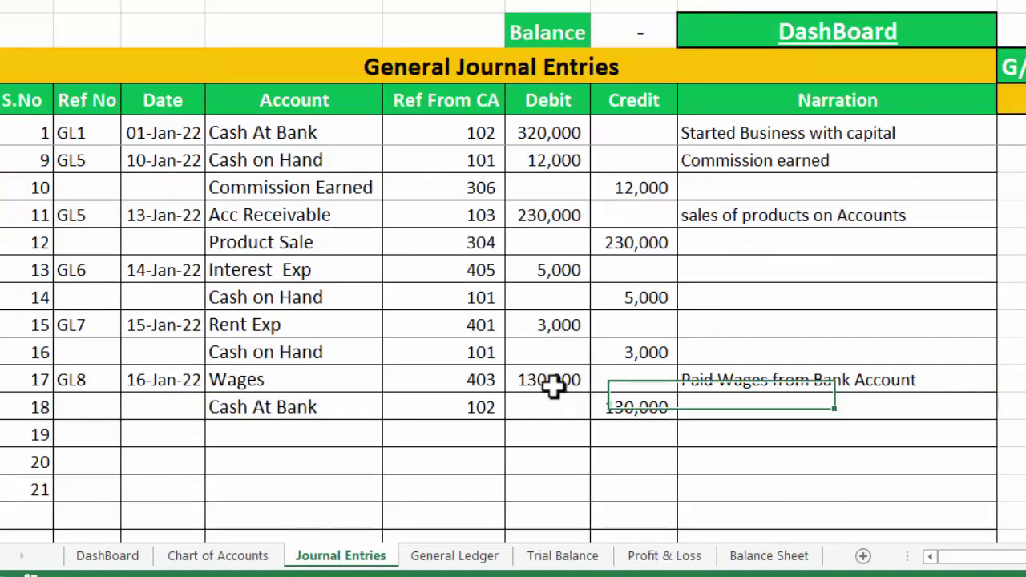
Step: Put the GL8 Wages debit and Cash At Bank credit back to 13,000 and check the Trial Balance
click(552, 381)
text(13)
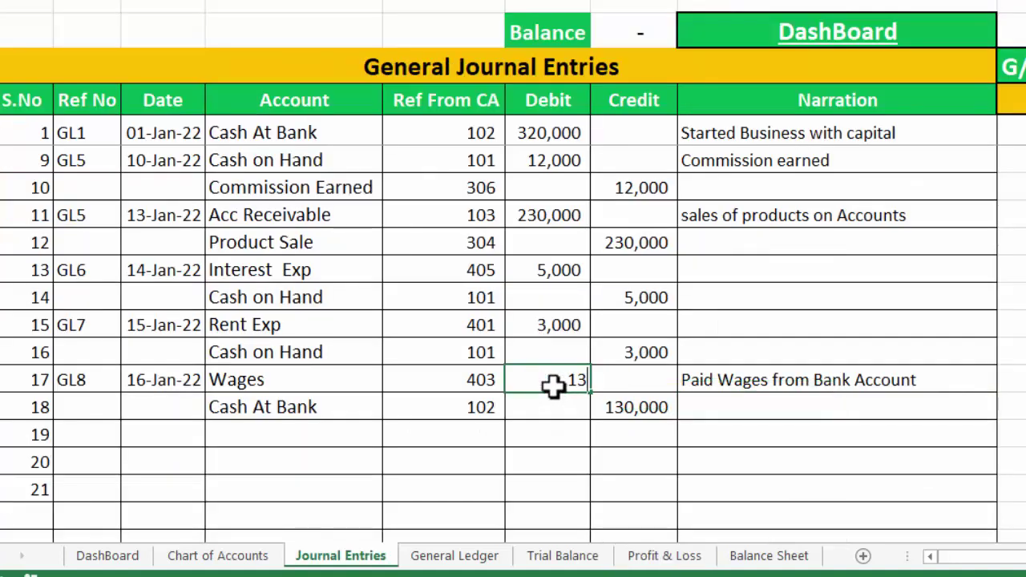
text(0,000)
key(Return)
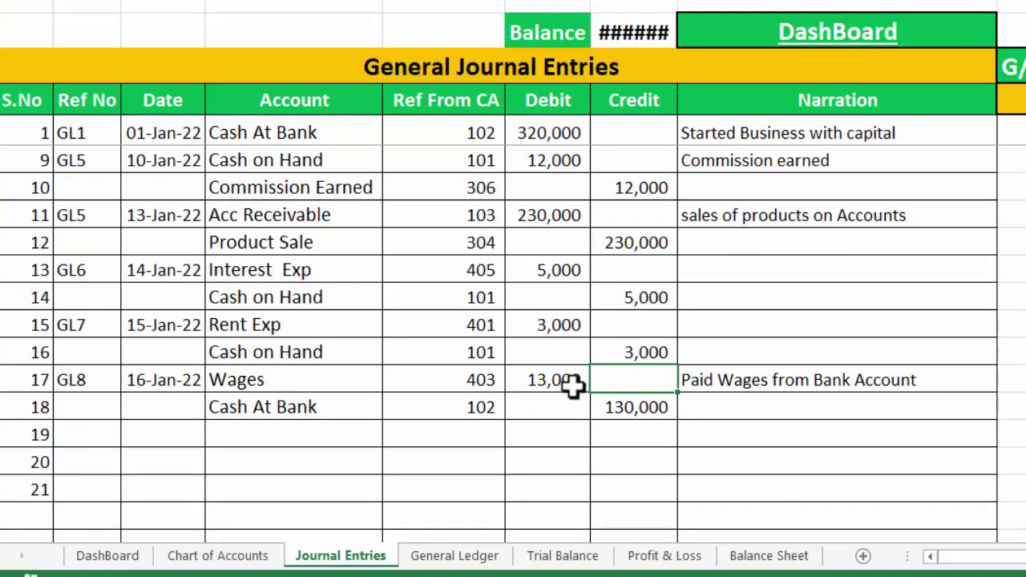
click(618, 412)
text(1300)
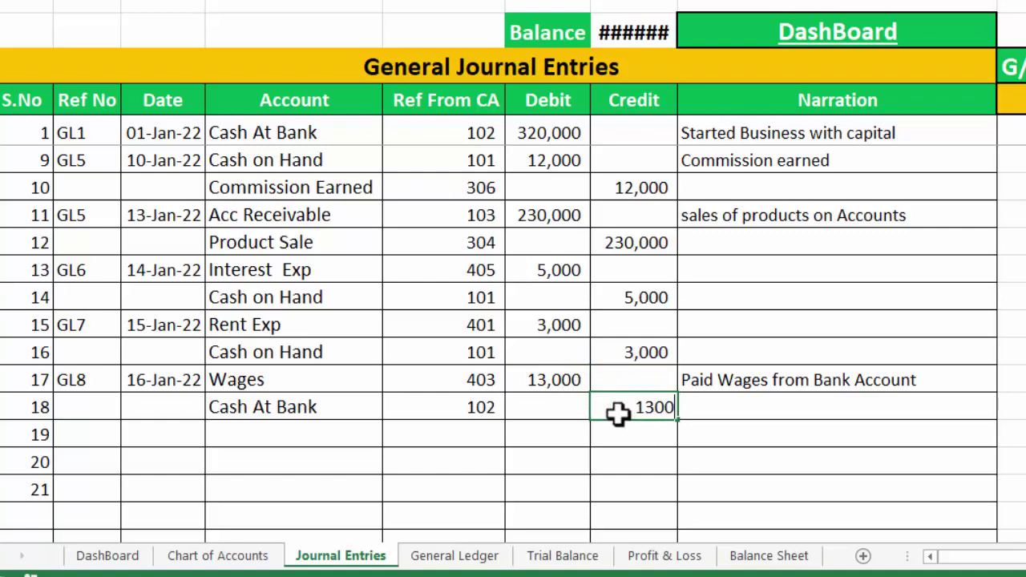
text(0)
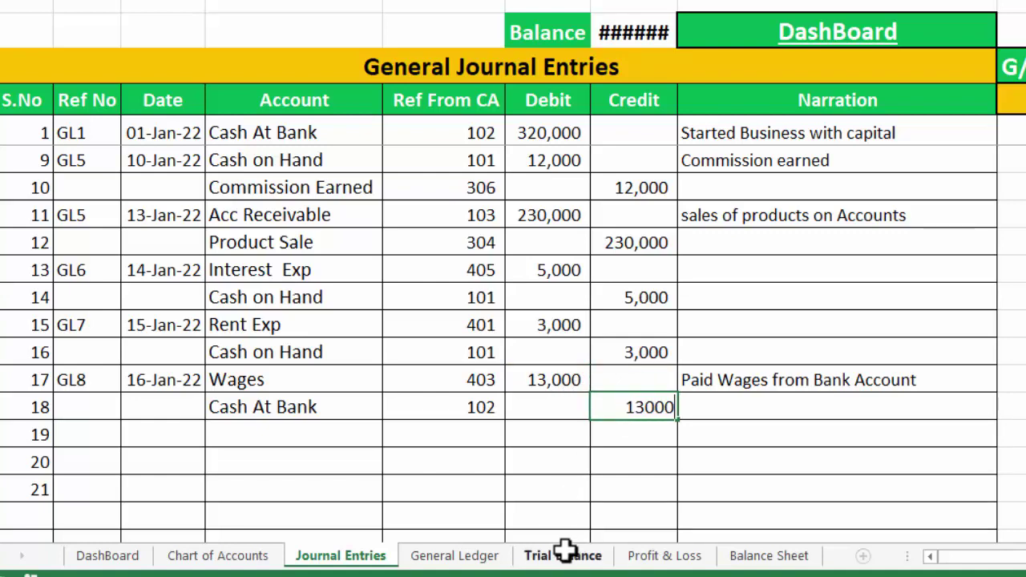
click(561, 554)
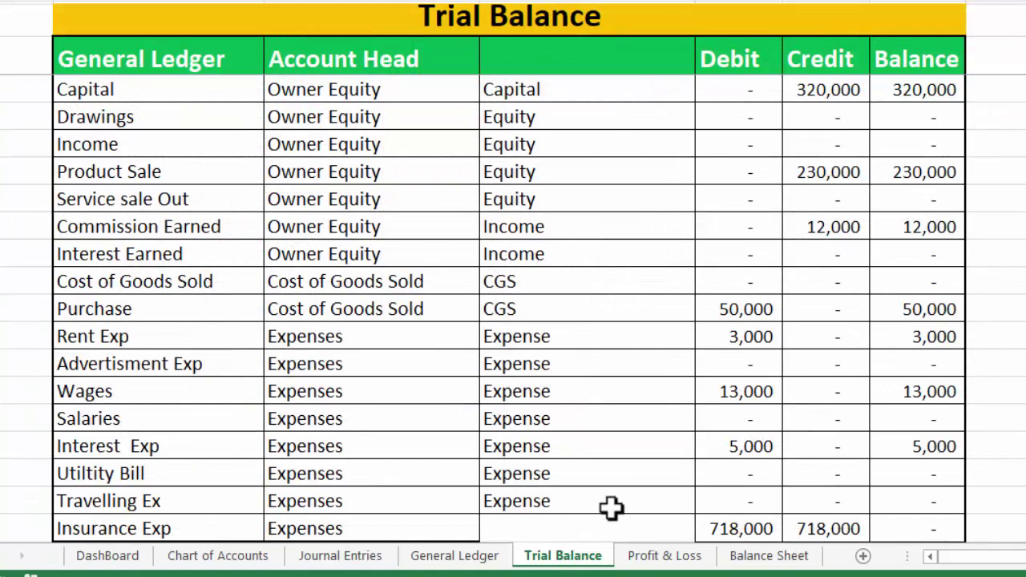
Step: Step through the Profit & Loss and Balance Sheet sheets, scrolling down the Balance Sheet
click(662, 559)
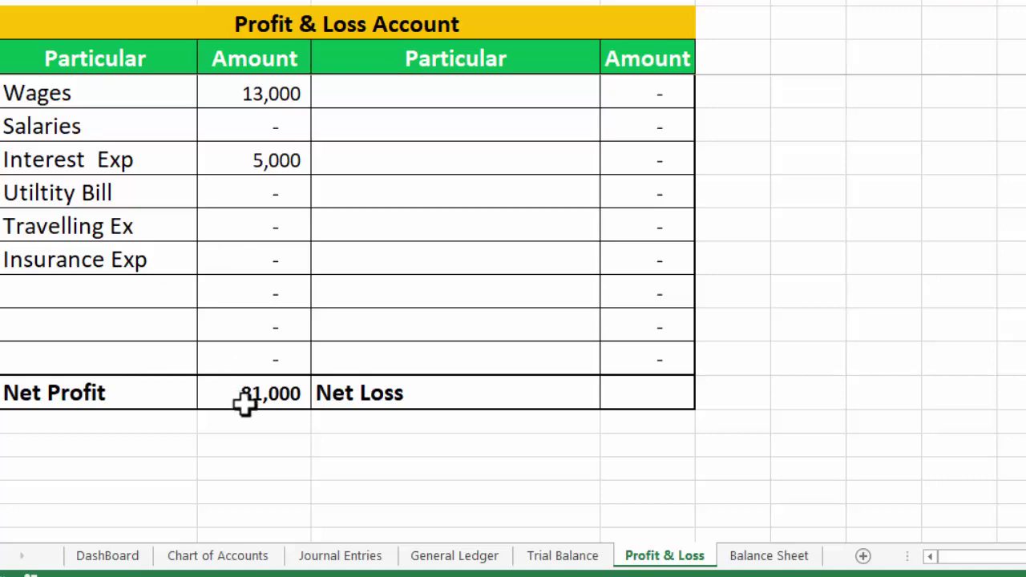
click(750, 559)
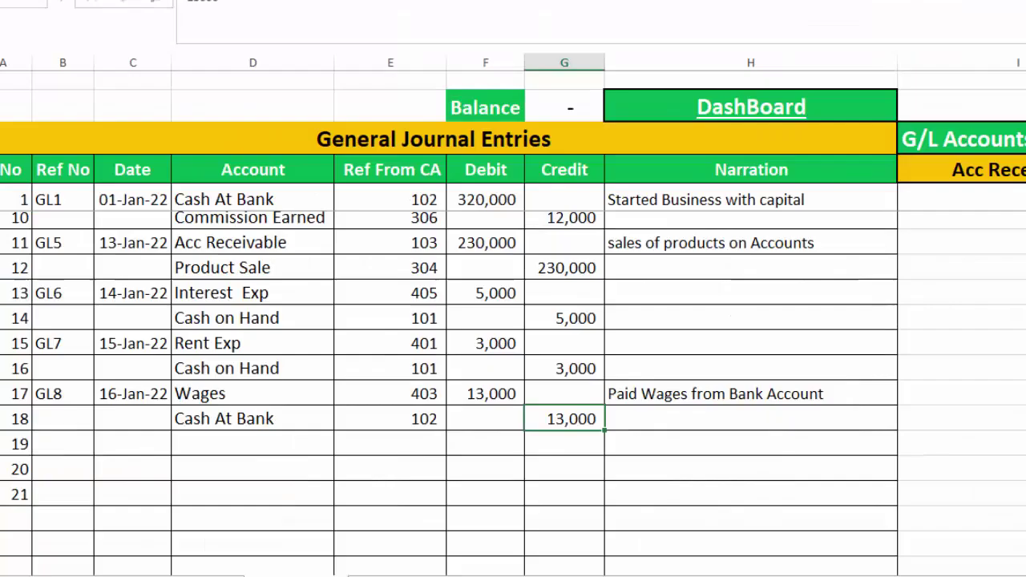
scroll(513, 385, down, 1)
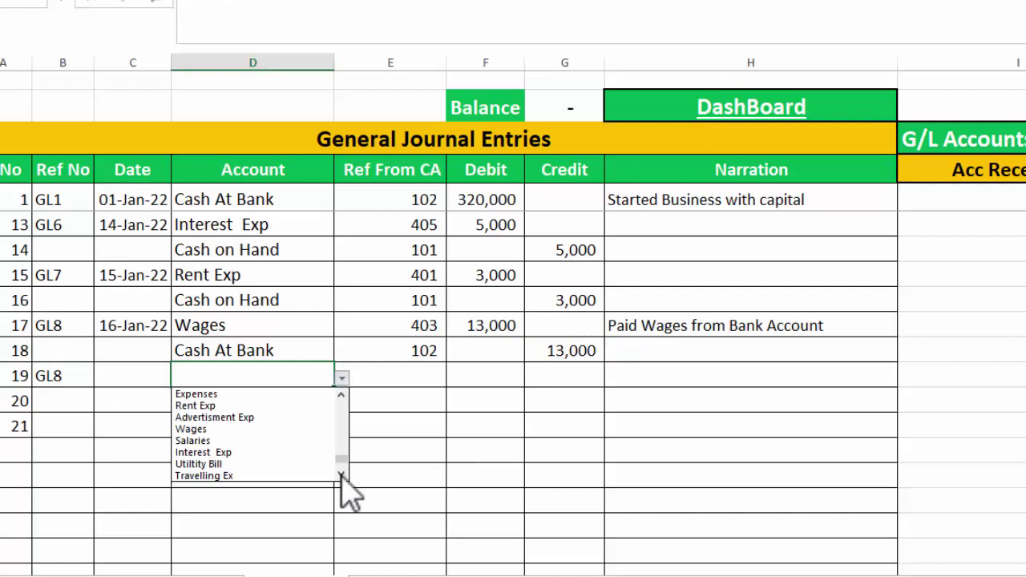
Step: Set row 19 to Advertisment Exp with a 15,000 debit dated 02-Jan-22, filling the account code down
click(268, 407)
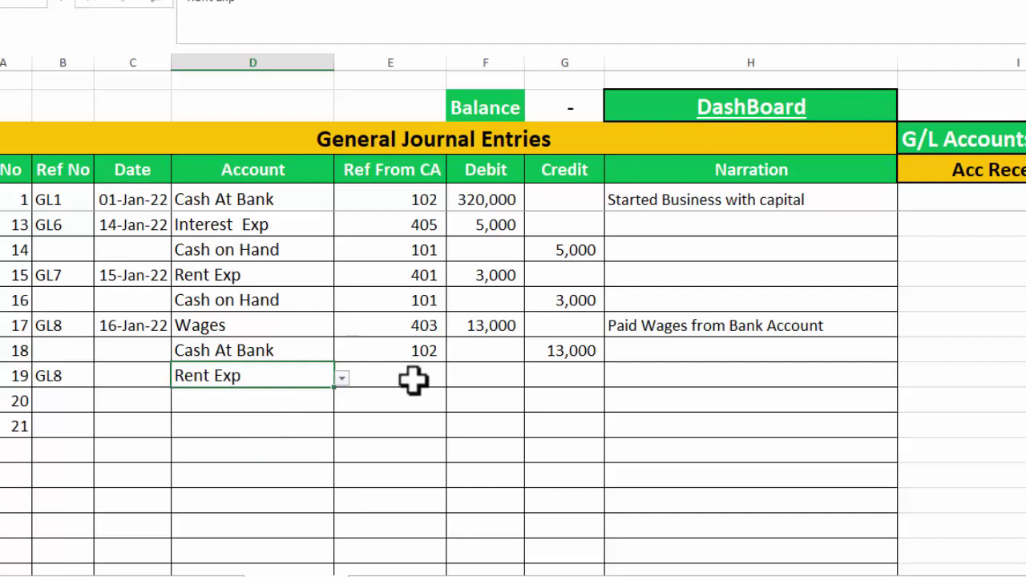
drag(446, 362, 428, 474)
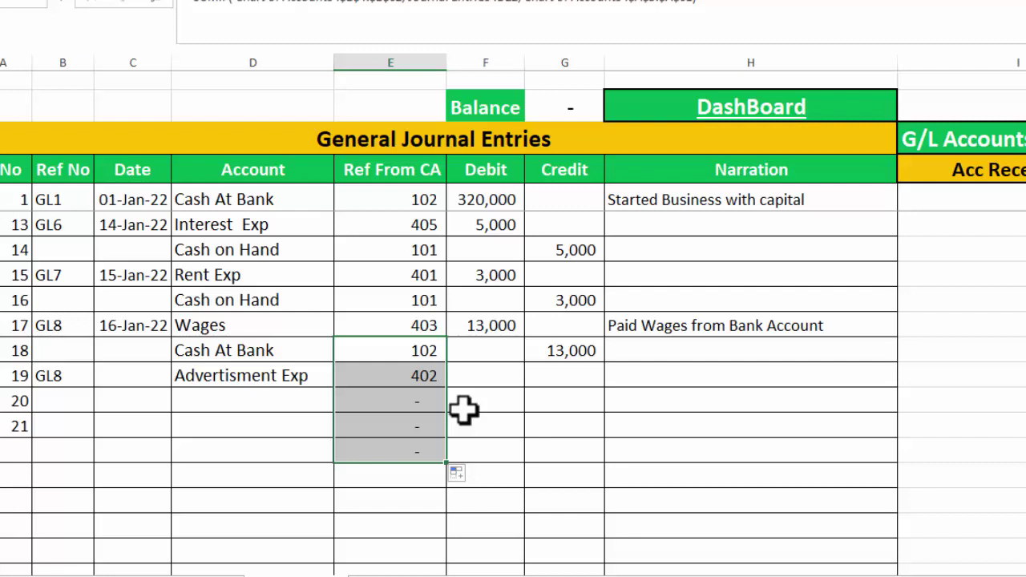
click(477, 378)
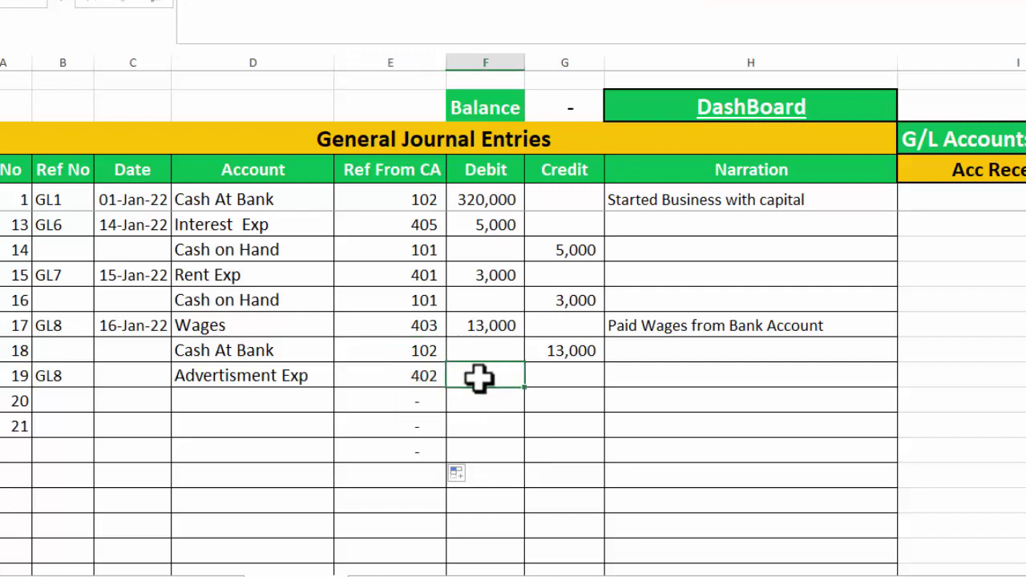
text(15)
text(000)
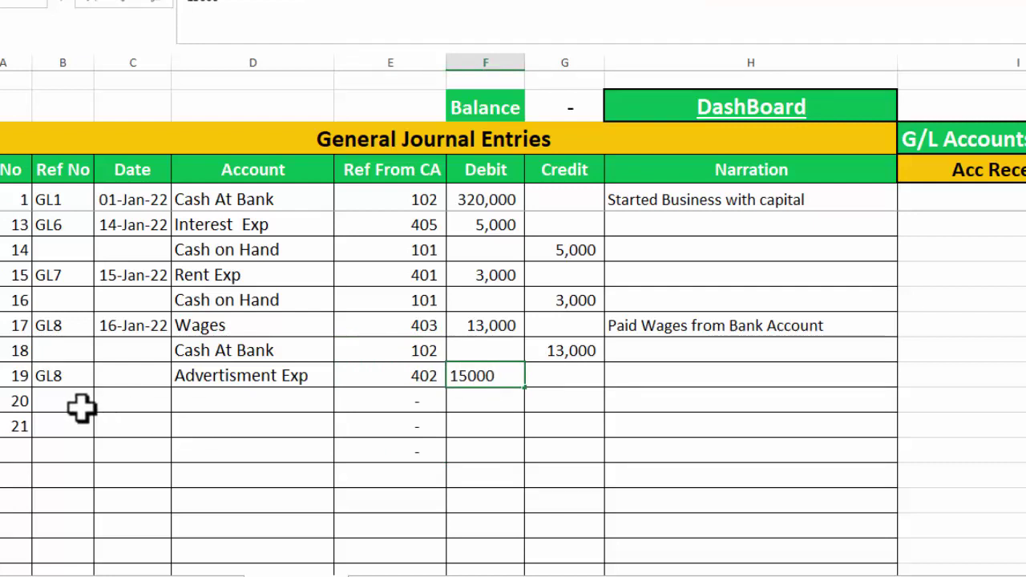
click(128, 378)
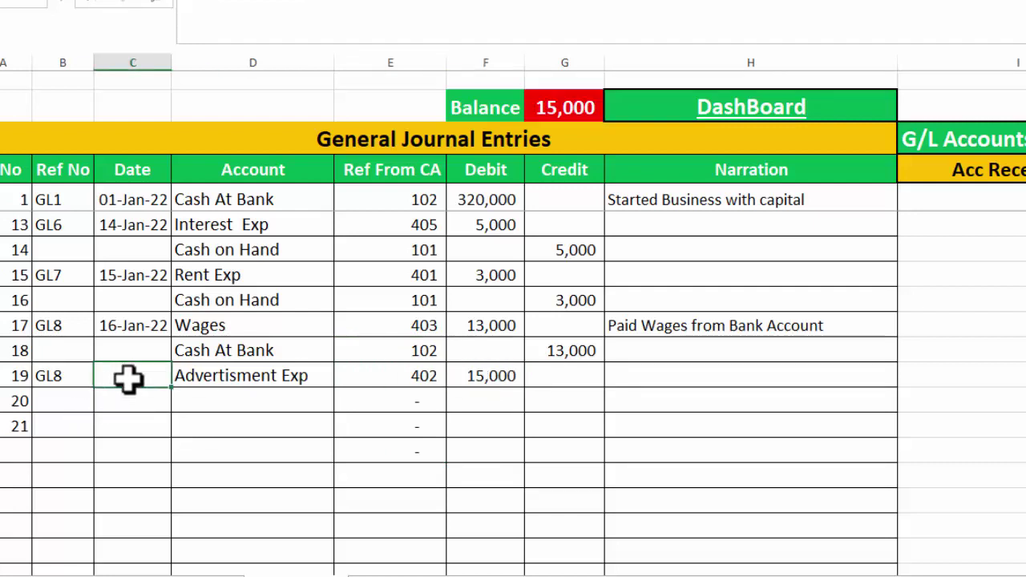
text(2/)
text(1/2022)
key(Tab)
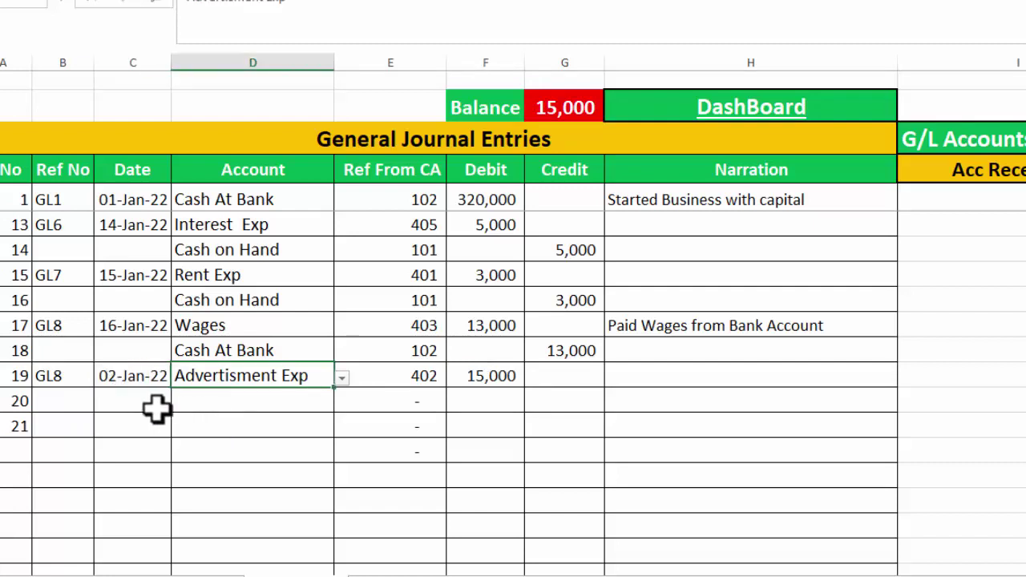
Step: Set row 20 to Acc Payable with a 15,000 credit
click(252, 400)
click(342, 401)
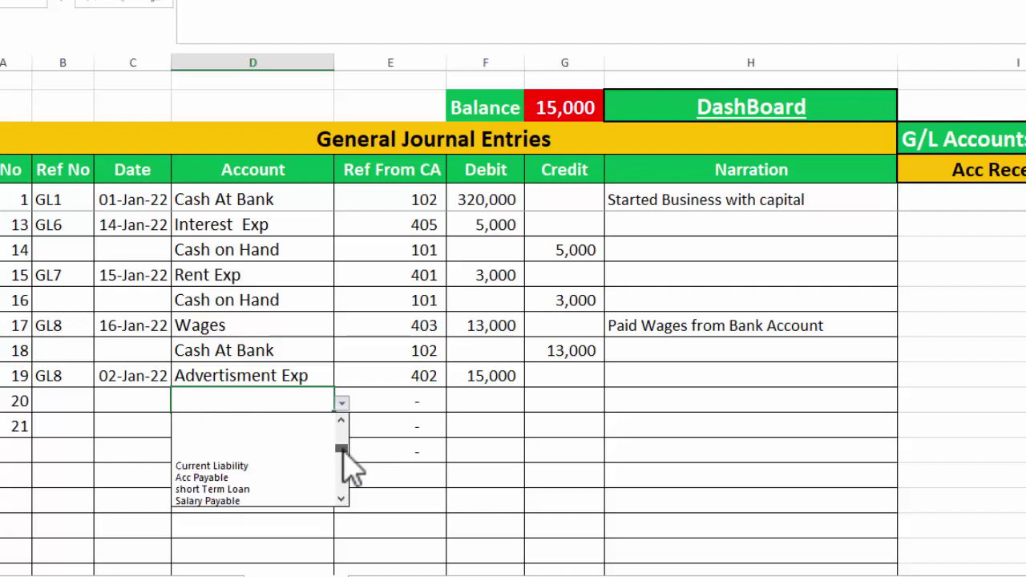
drag(344, 453, 344, 456)
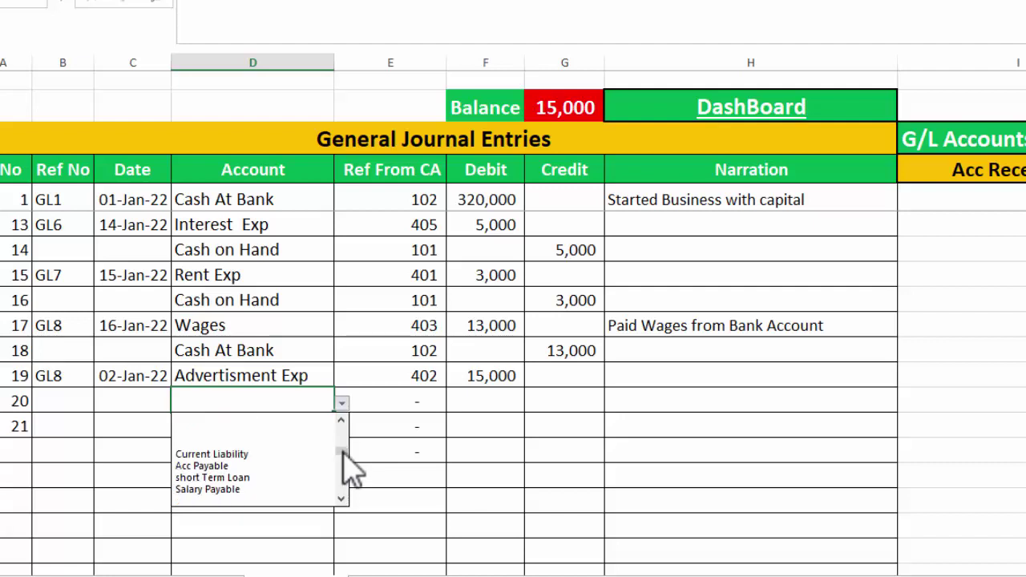
click(293, 466)
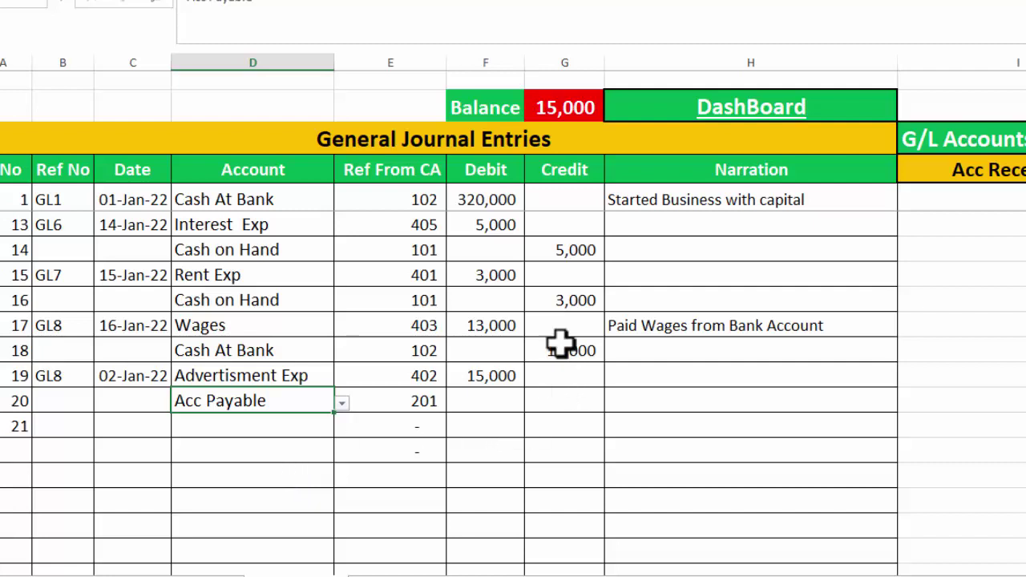
click(556, 401)
text(14)
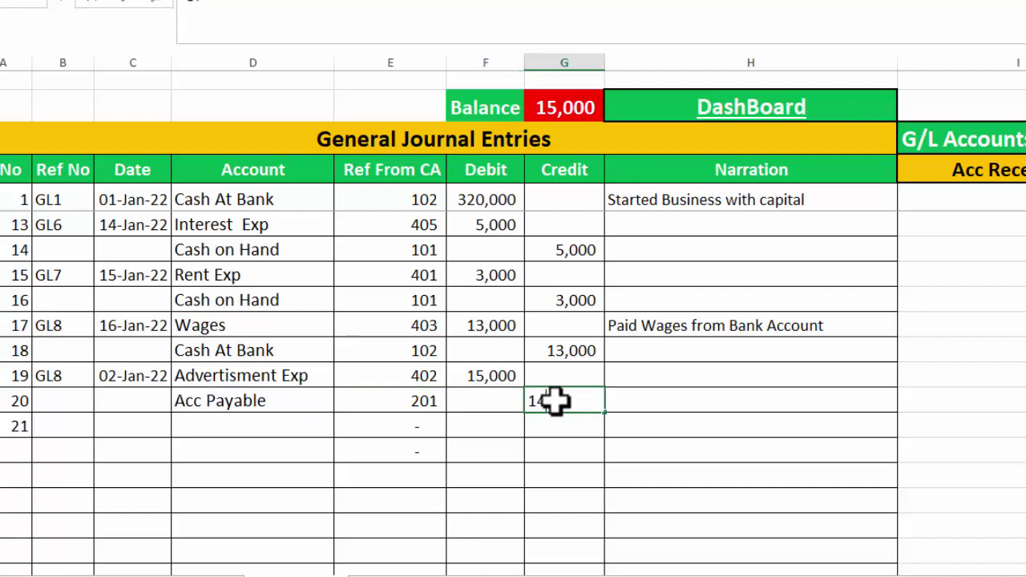
key(BackSpace)
text(5000)
key(Tab)
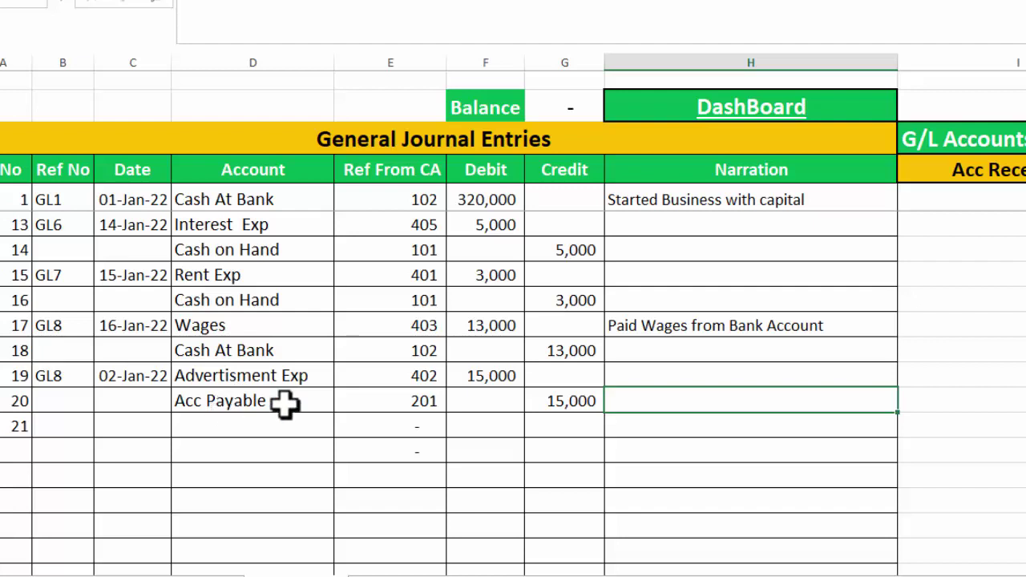
Step: Give line 19 the narration 'Advertisment Expense payable' and move to the Trial Balance
click(697, 370)
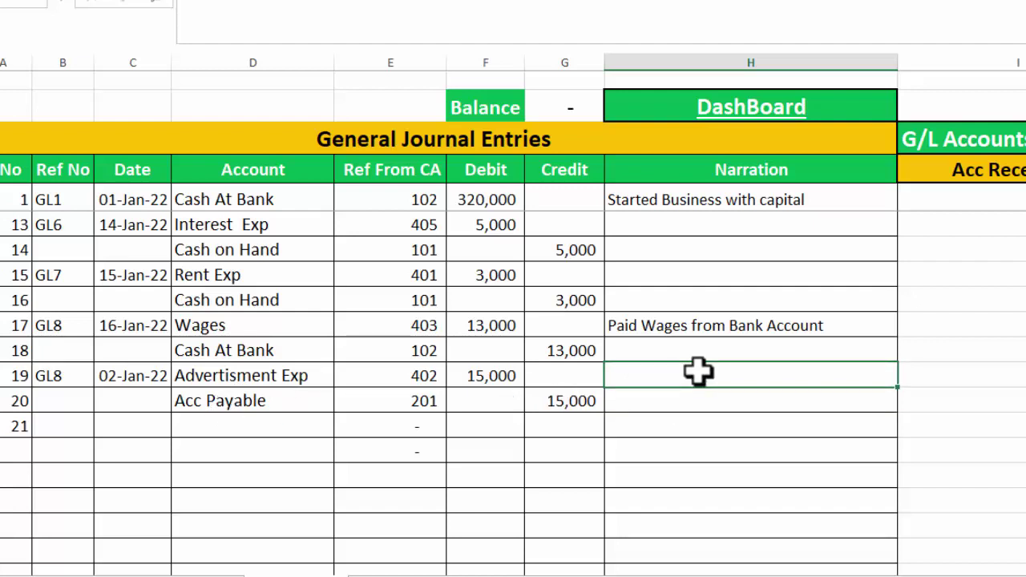
text(Advertisment Expense payable)
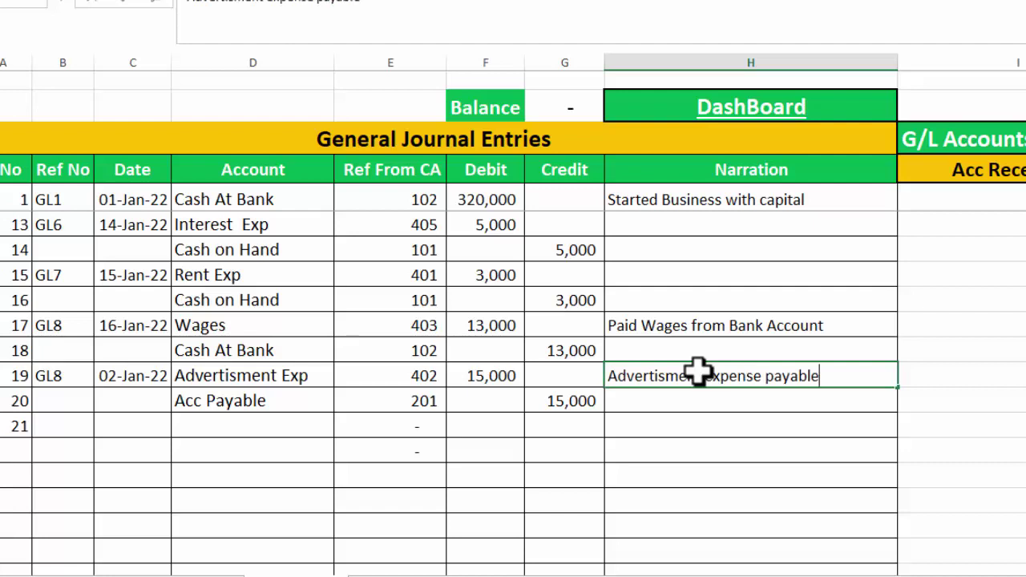
key(Tab)
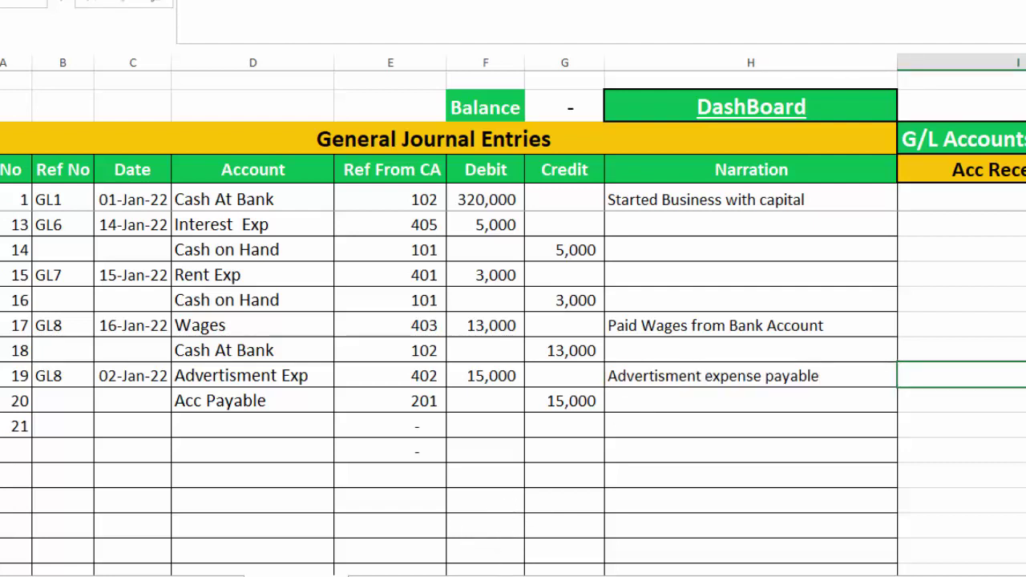
key(ctrl+Page_Down)
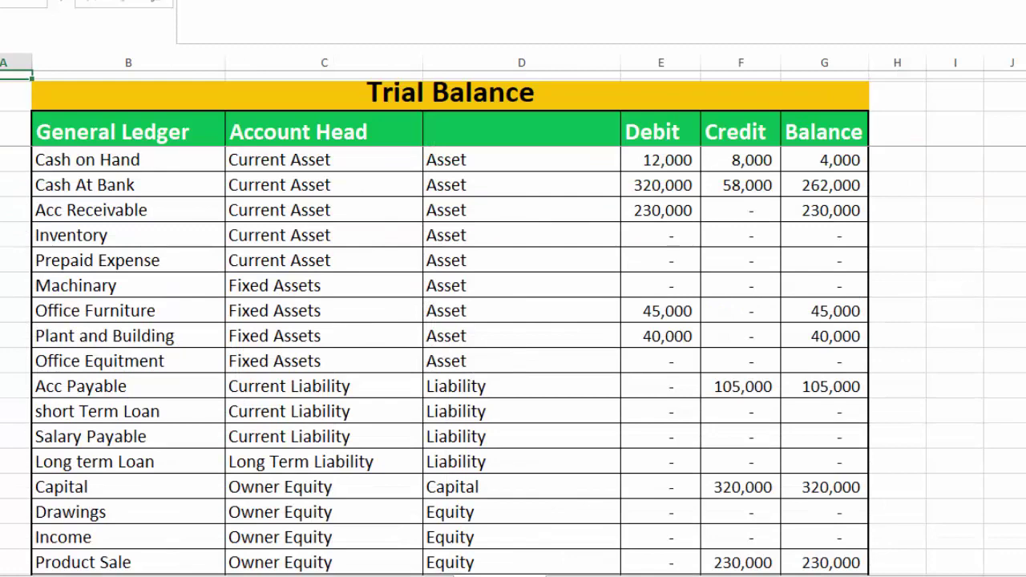
Step: Scroll through the figures to check the 15,000 Advertisment Exp, then move on to the Balance Sheet
scroll(512, 361, down, 2)
scroll(513, 361, down, 1)
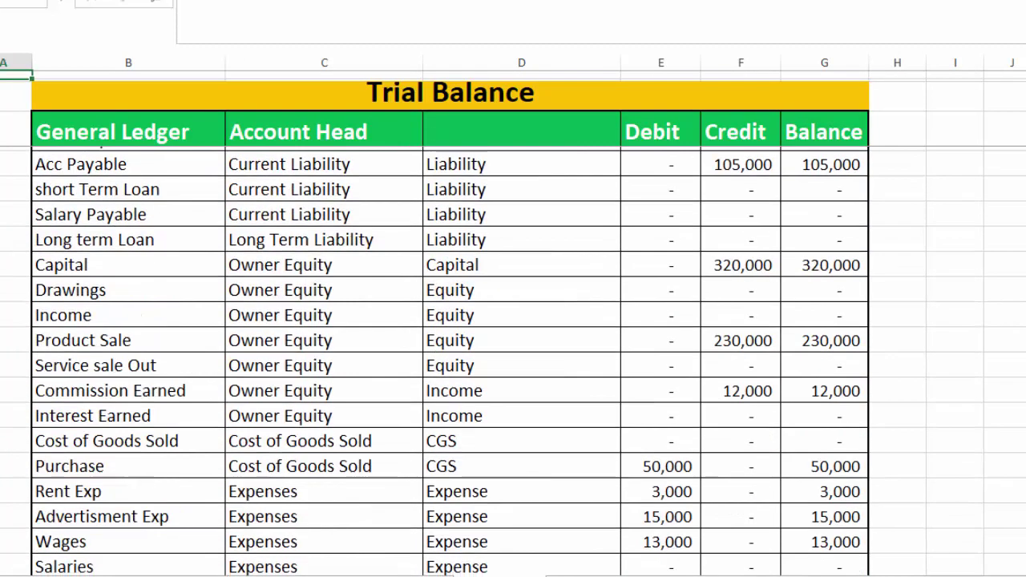
scroll(513, 361, down, 1)
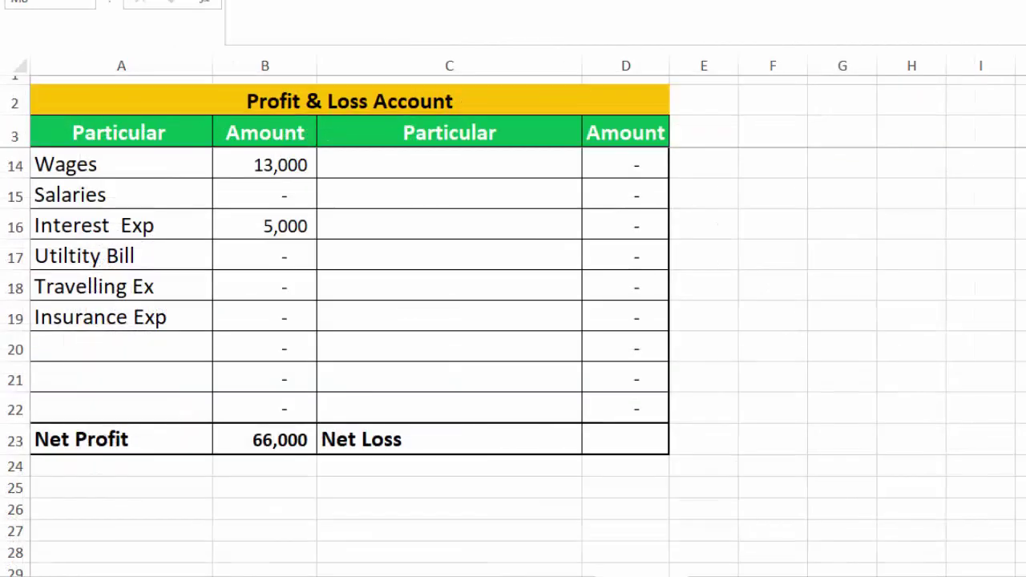
scroll(183, 277, up, 1)
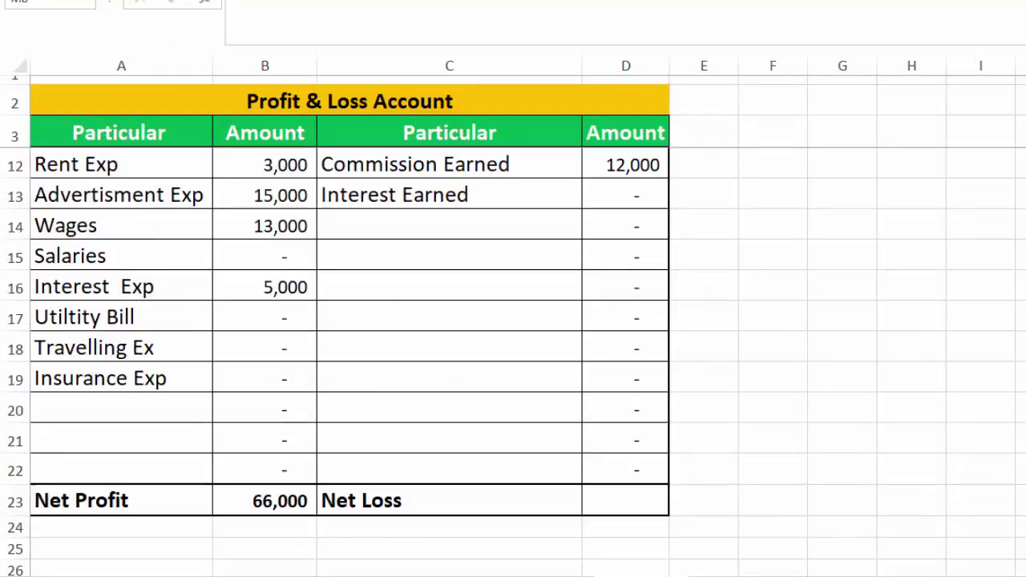
scroll(568, 291, up, 1)
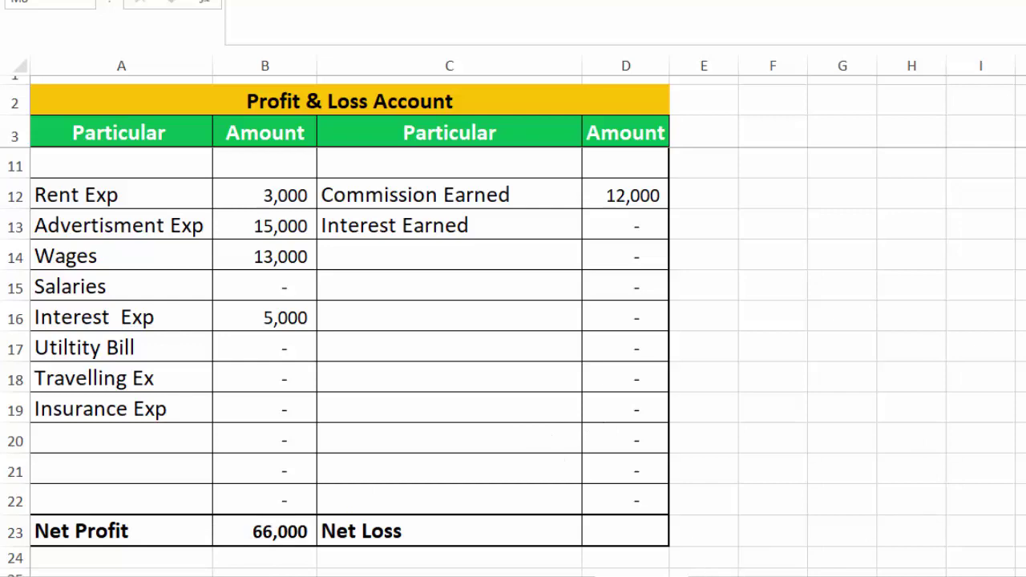
key(ctrl+Page_Down)
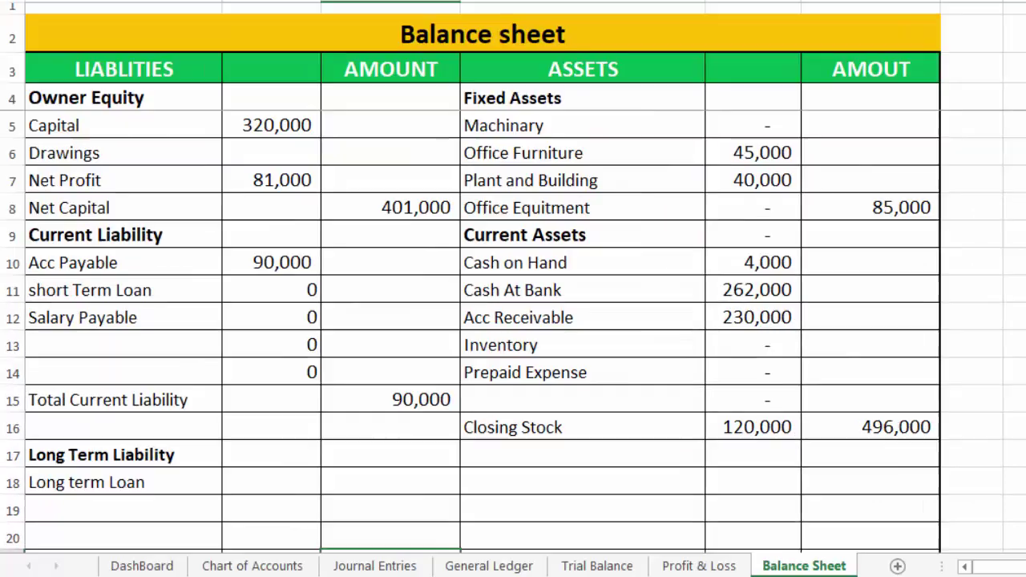
Step: Scroll over the Balance Sheet figures, then return to the DashBoard sheet
scroll(481, 320, down, 1)
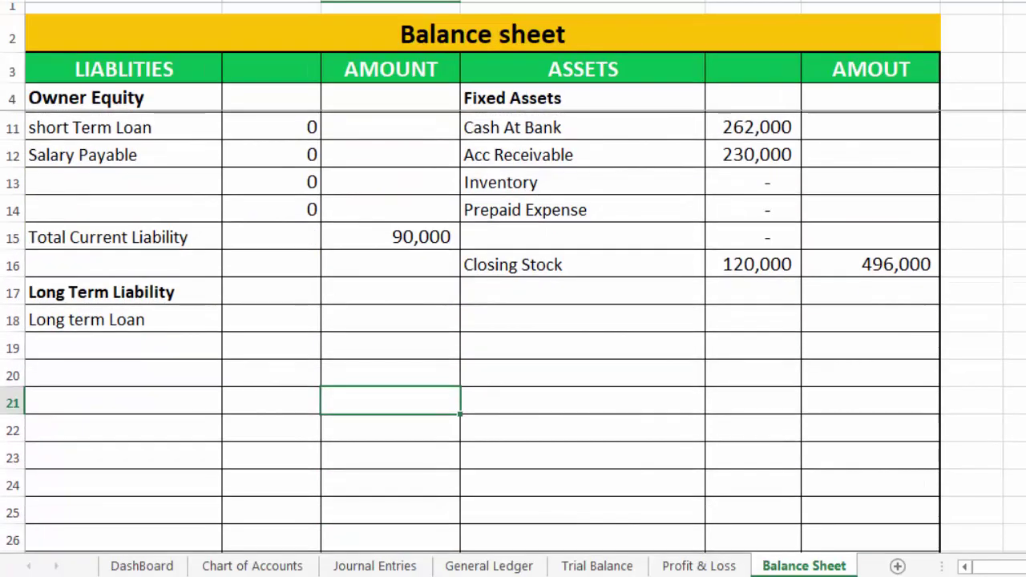
scroll(481, 320, down, 1)
scroll(480, 321, up, 1)
scroll(648, 368, up, 2)
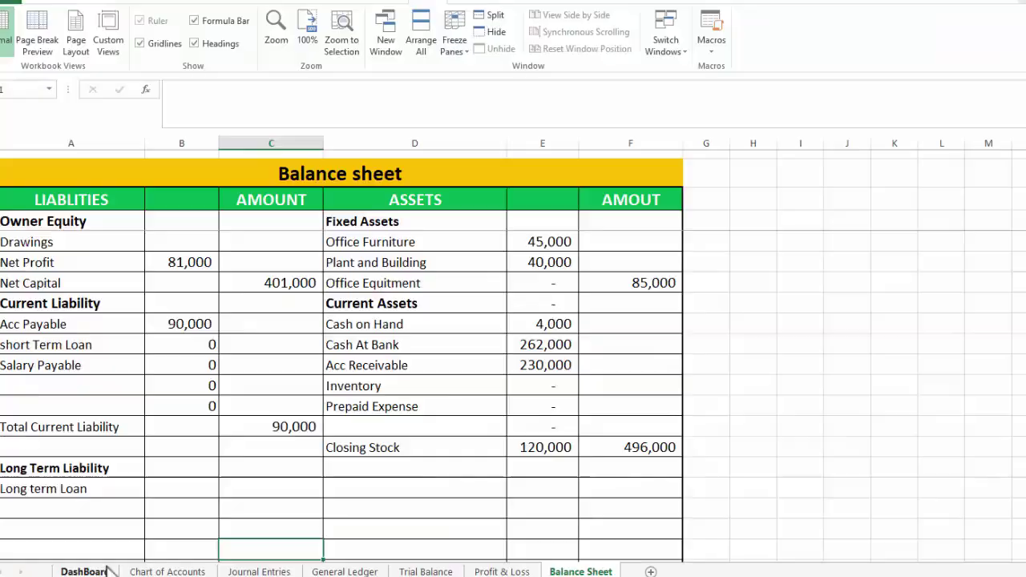
click(107, 568)
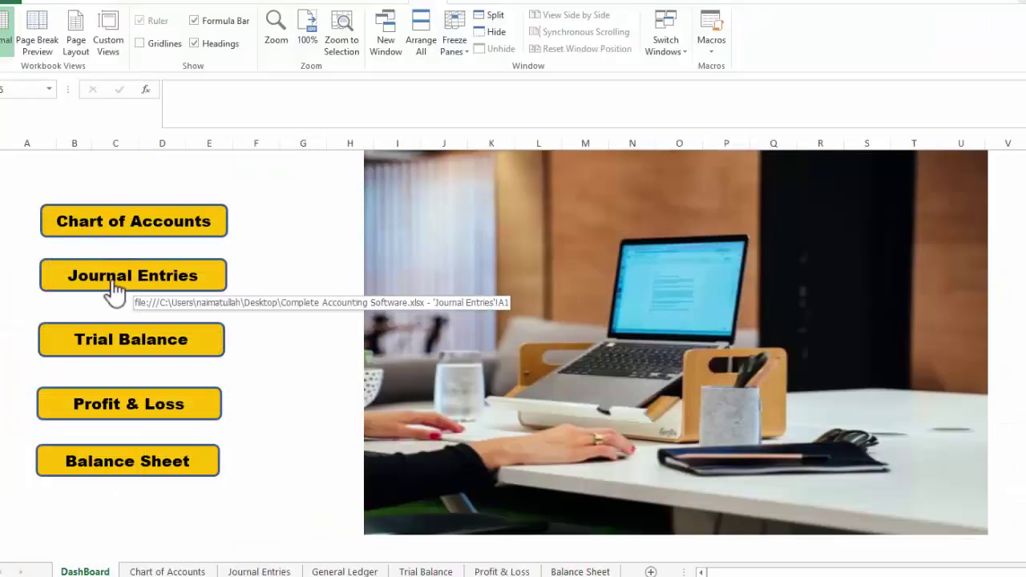
Step: Use the DashBoard links to visit the Balance Sheet and Trial Balance, returning to the DashBoard each time
click(128, 461)
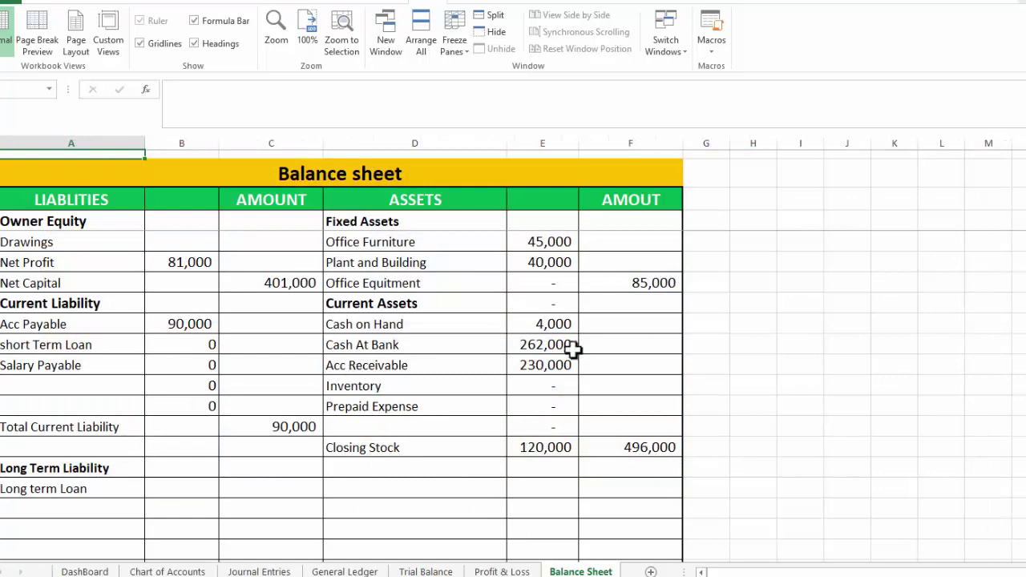
click(87, 567)
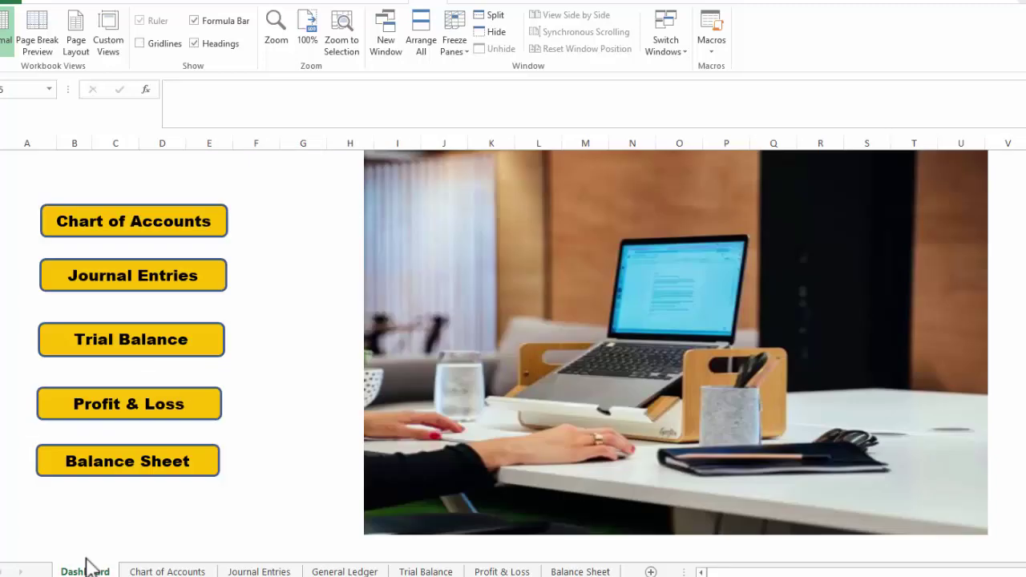
click(134, 345)
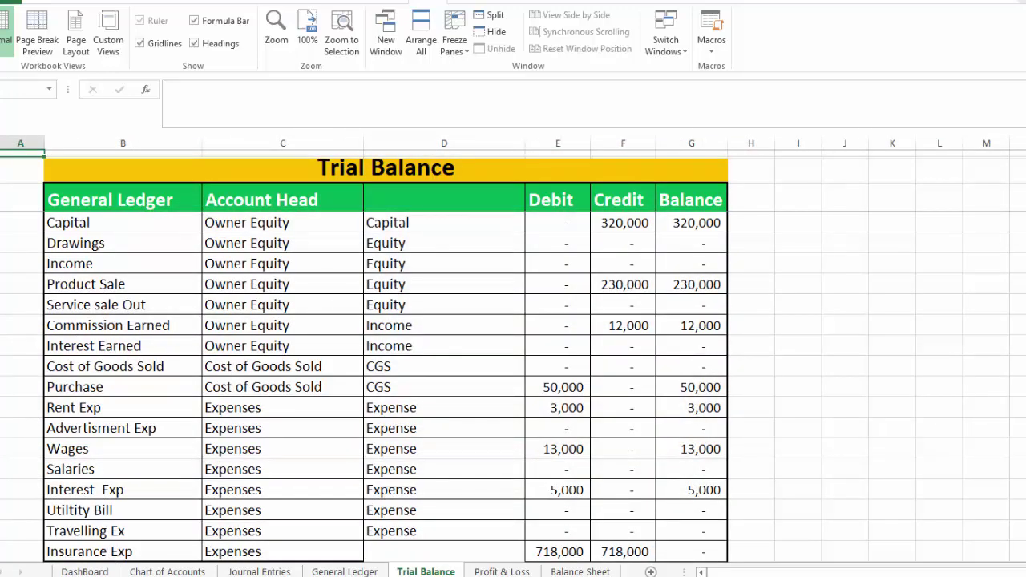
scroll(513, 390, up, 4)
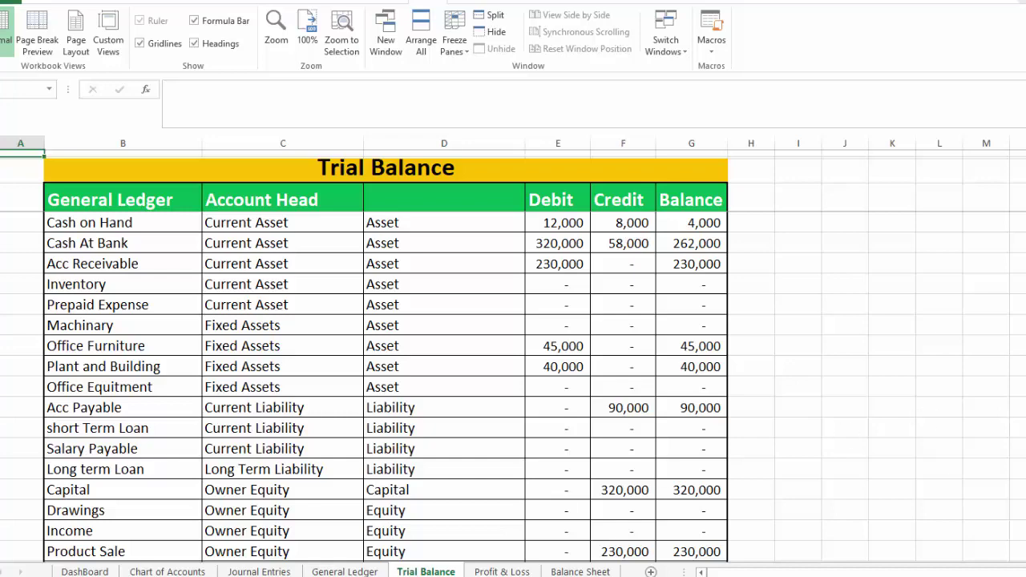
click(88, 571)
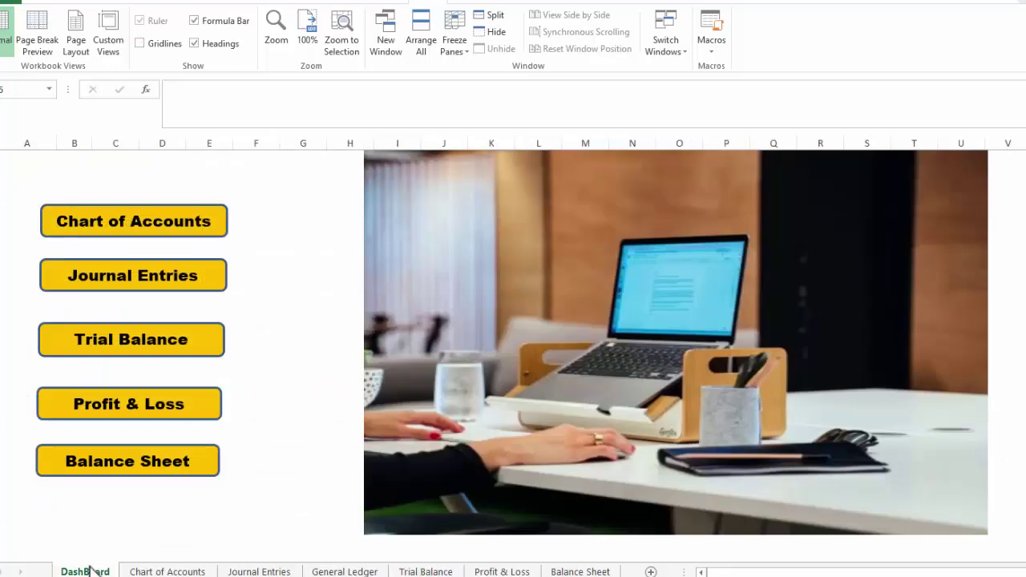